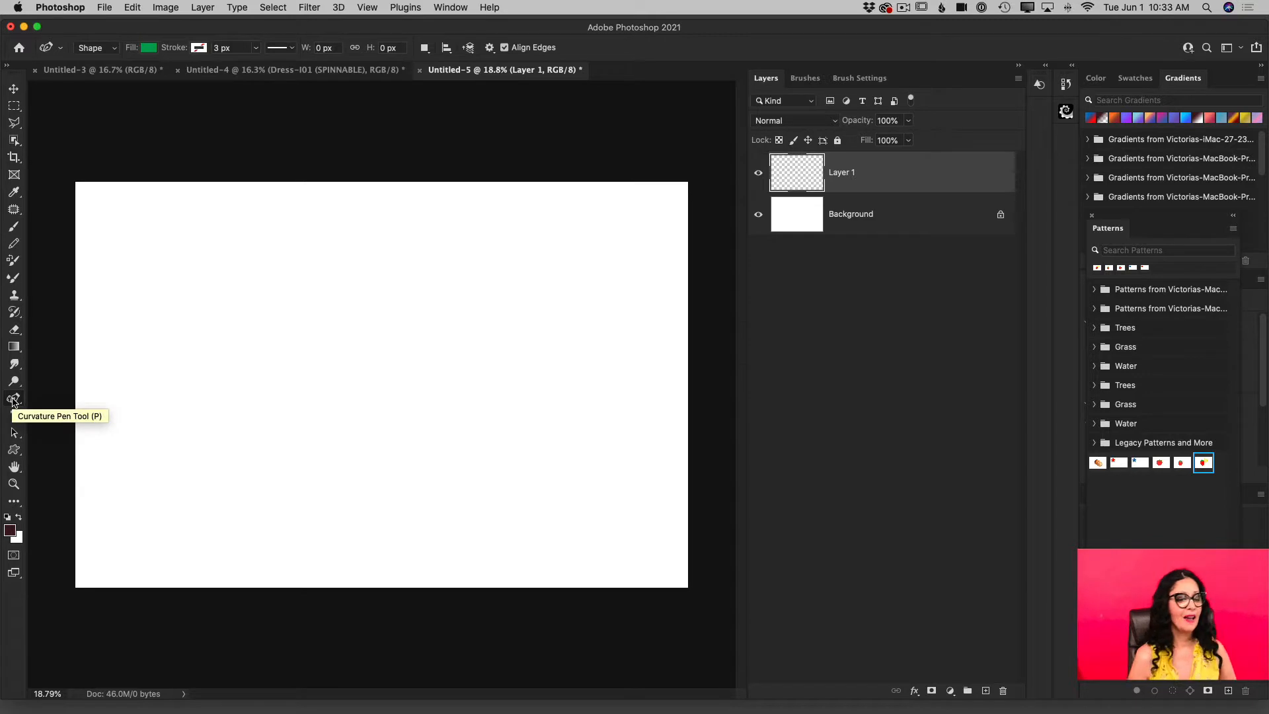
# Set the Curvature Pen tool to Shape mode with a red fill
pyautogui.click(106, 48)
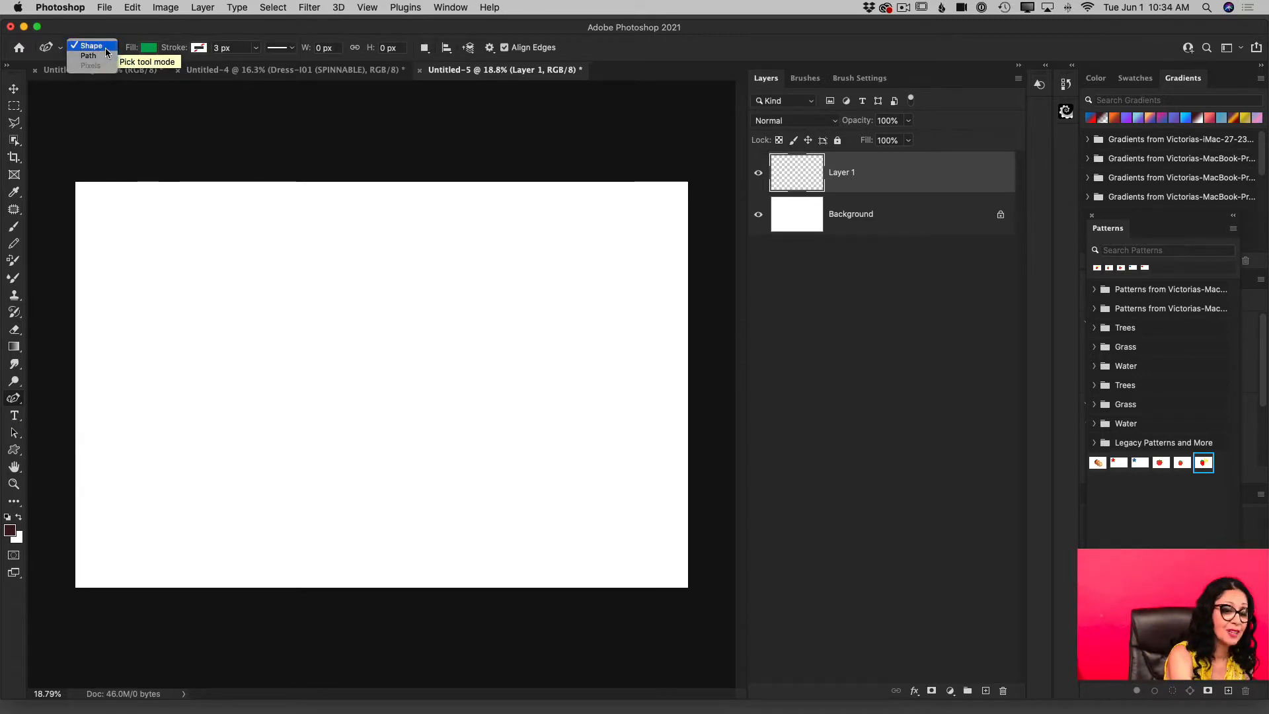
pyautogui.click(102, 45)
pyautogui.click(148, 48)
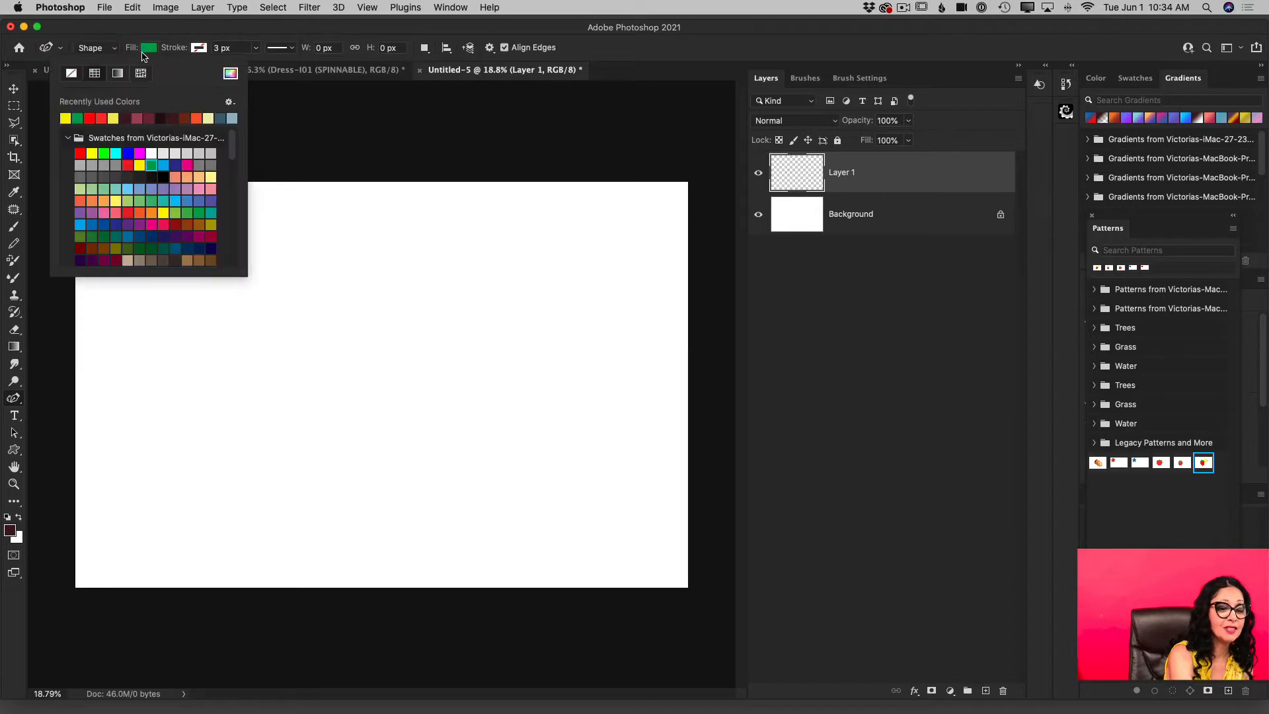
pyautogui.click(90, 118)
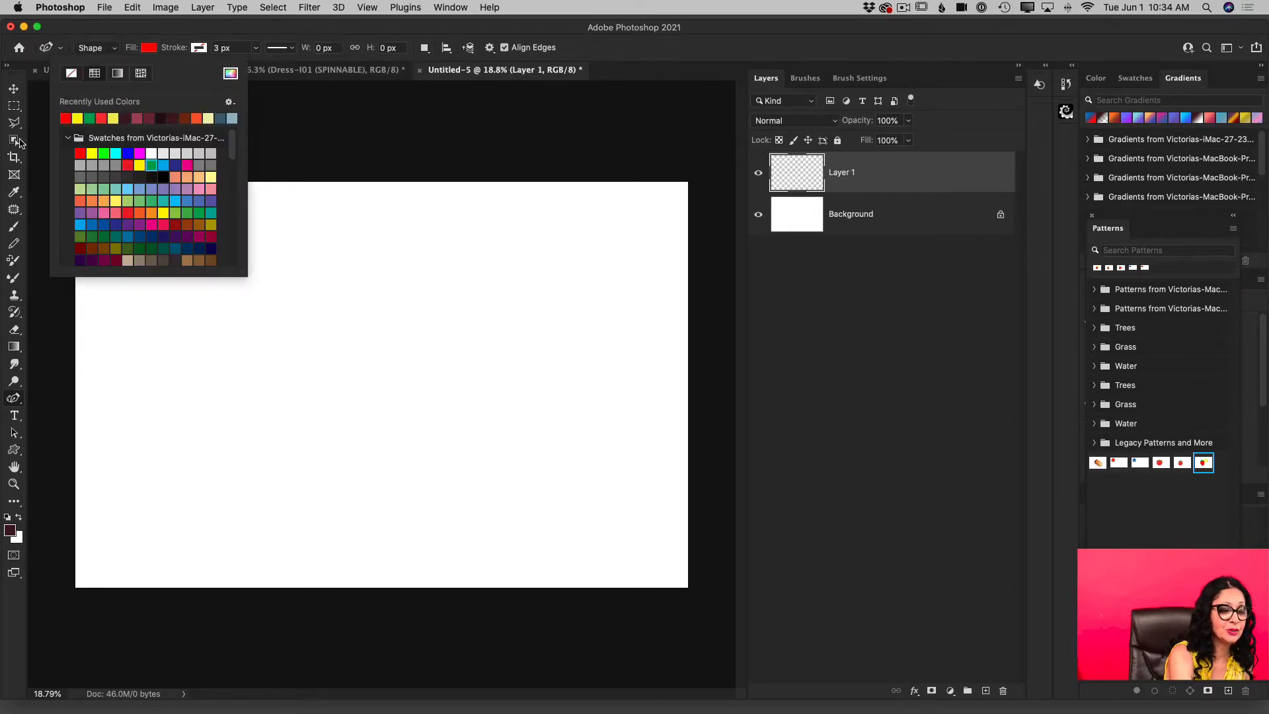
pyautogui.click(15, 398)
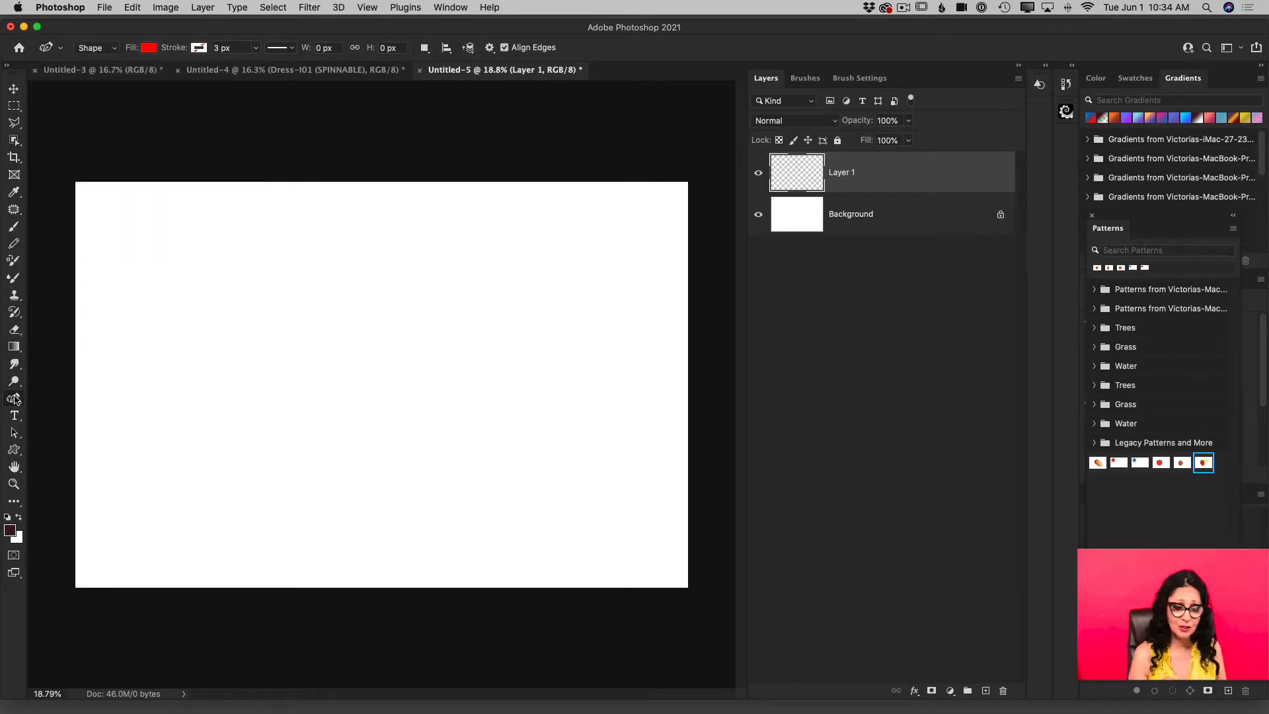
# Draw a closed, rounded red strawberry body tapering downward, about 745 px wide and 804 px high, slightly left of the canvas centre
pyautogui.click(297, 316)
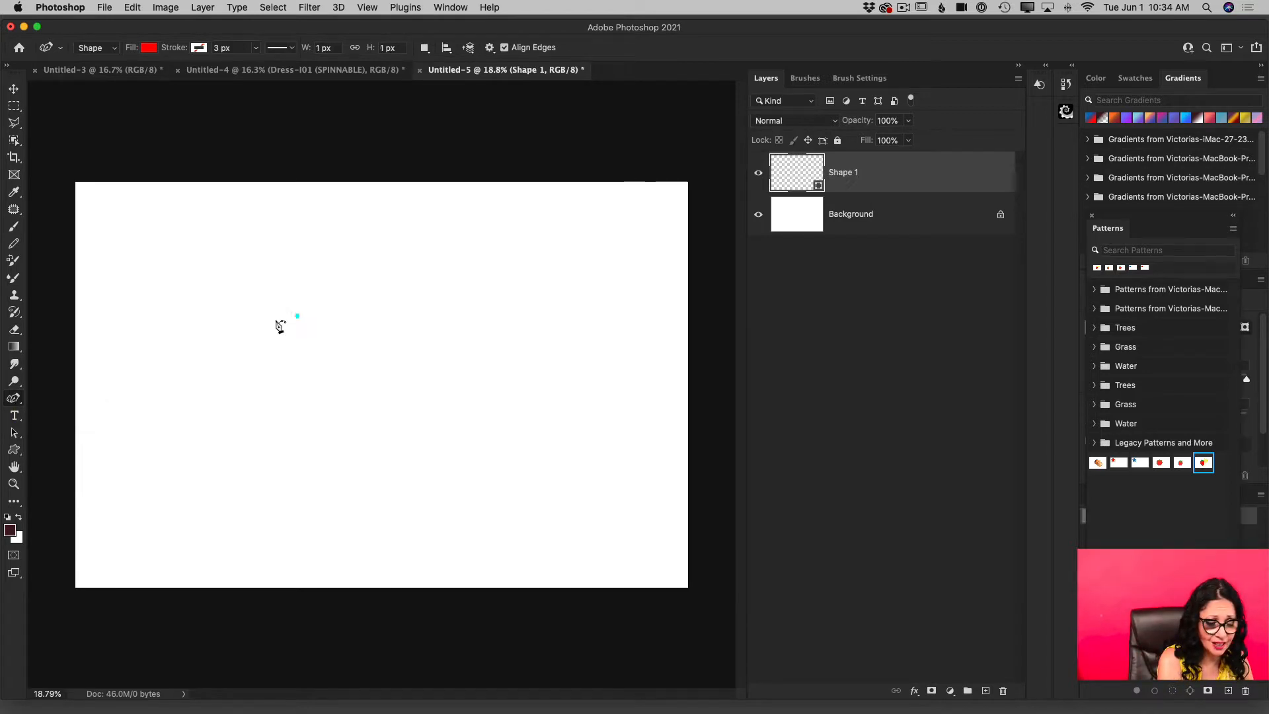
pyautogui.click(271, 320)
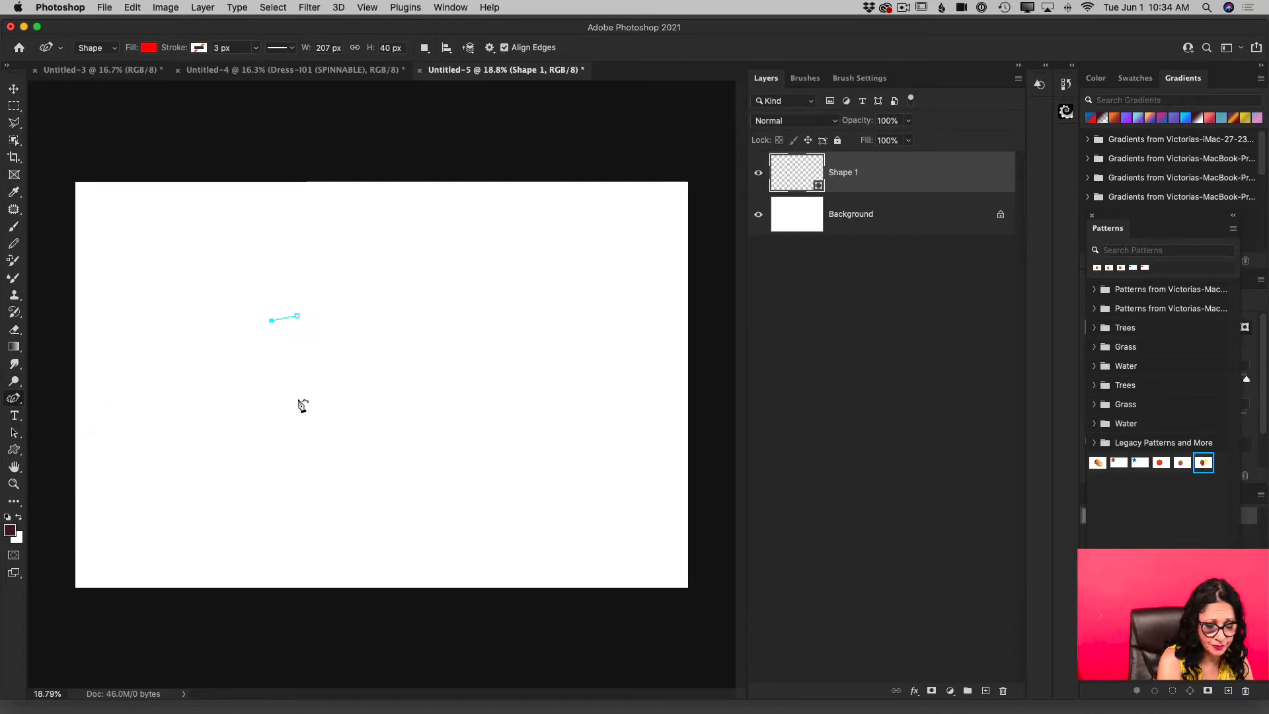
pyautogui.moveTo(284, 385); pyautogui.dragTo(299, 401)
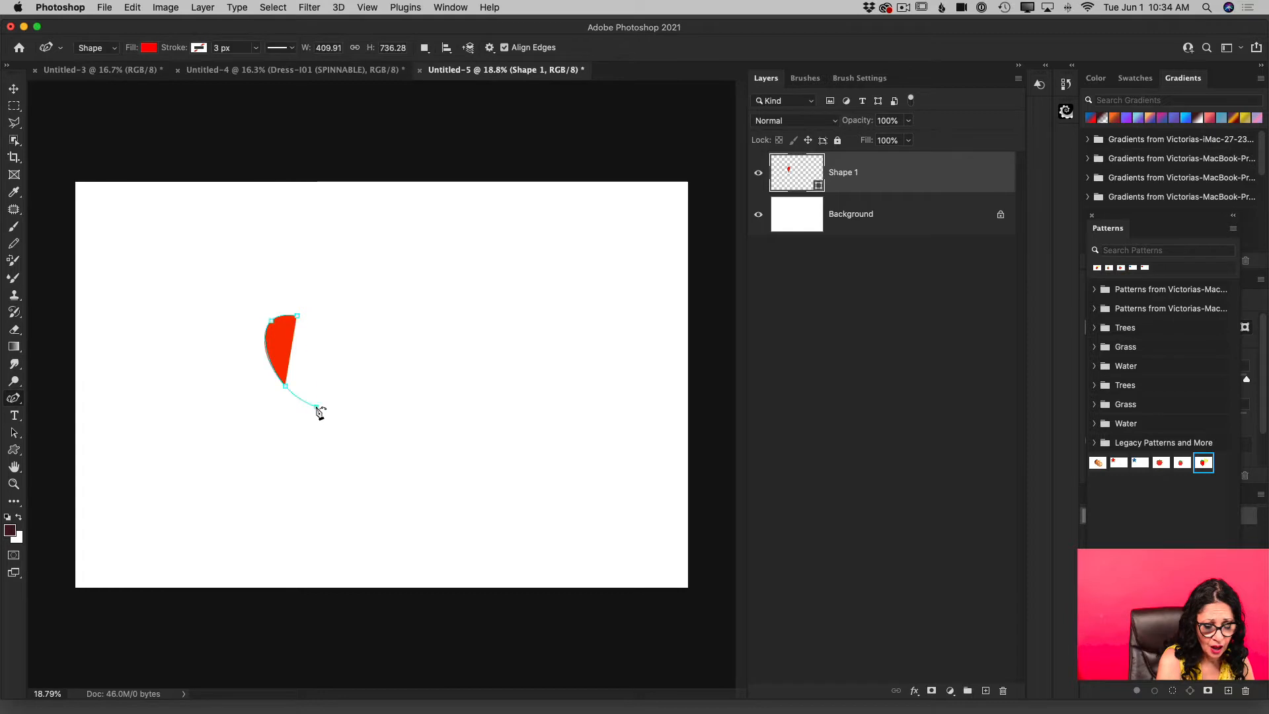
pyautogui.click(341, 384)
pyautogui.click(350, 315)
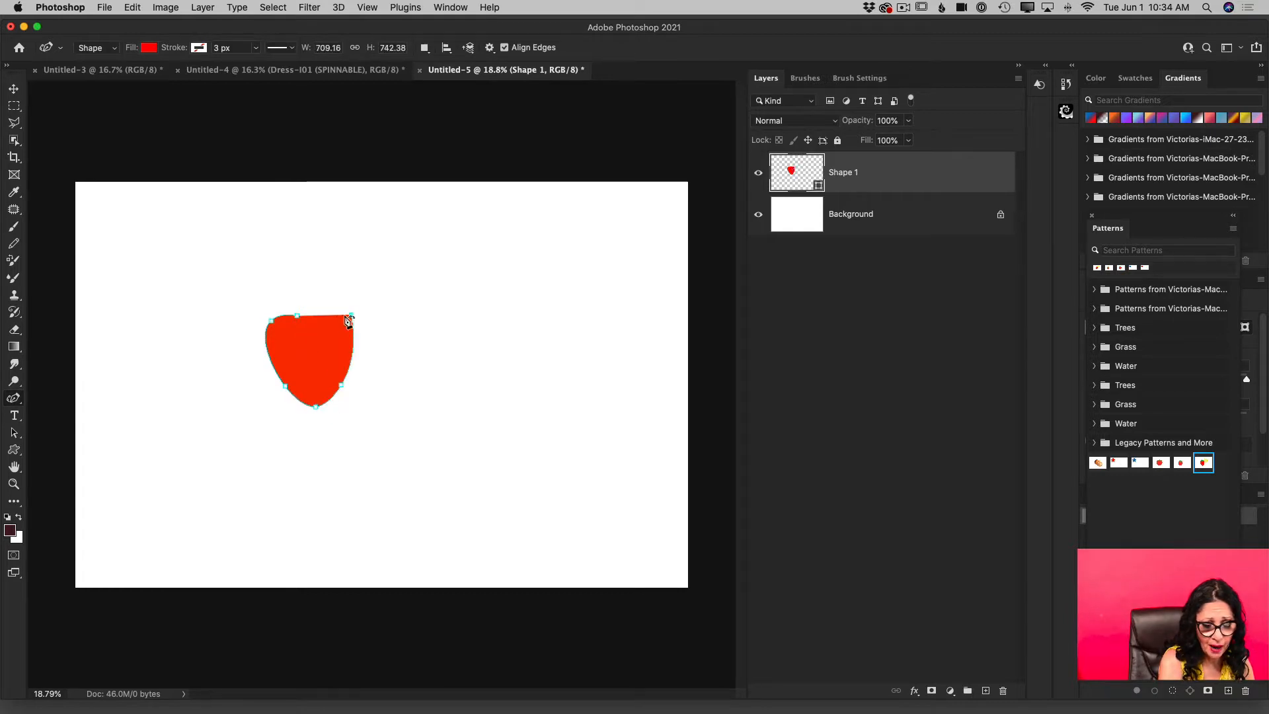
pyautogui.click(309, 307)
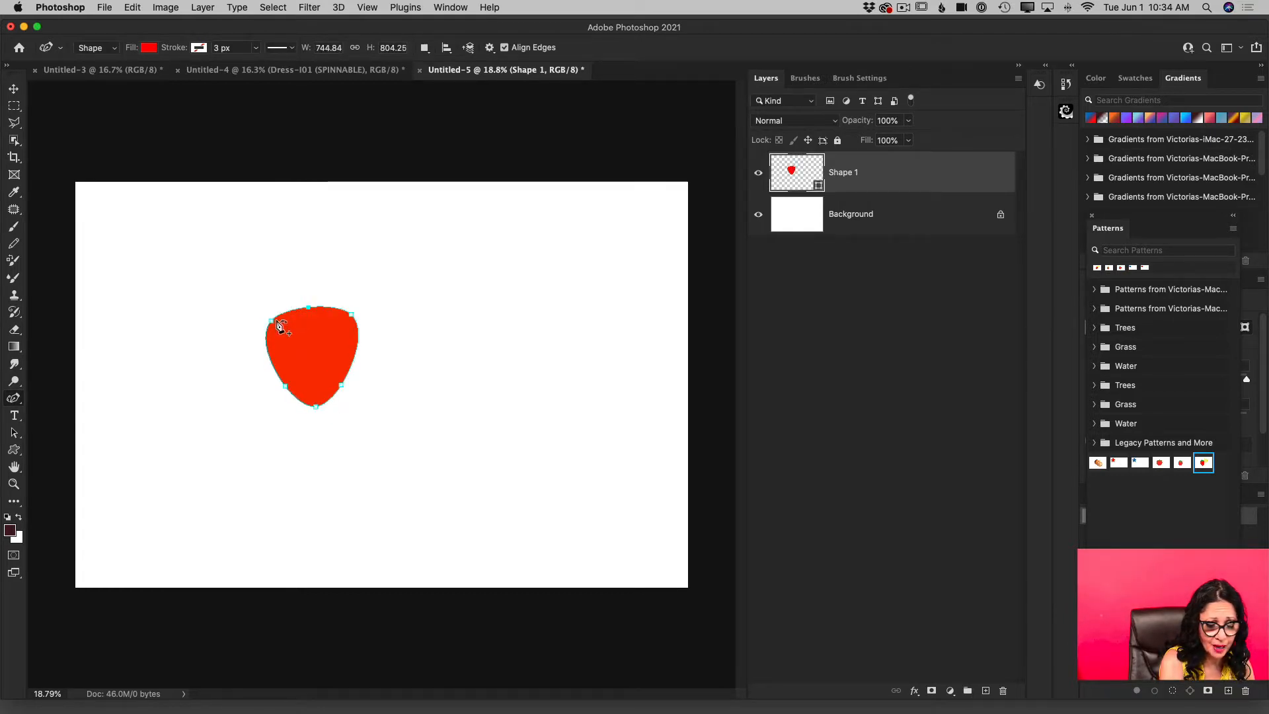
# Adjust the strawberry body's anchor points to even out its sides and lengthen its tip, making it about 715 px wide and 838 px high
pyautogui.moveTo(271, 313); pyautogui.dragTo(347, 315)
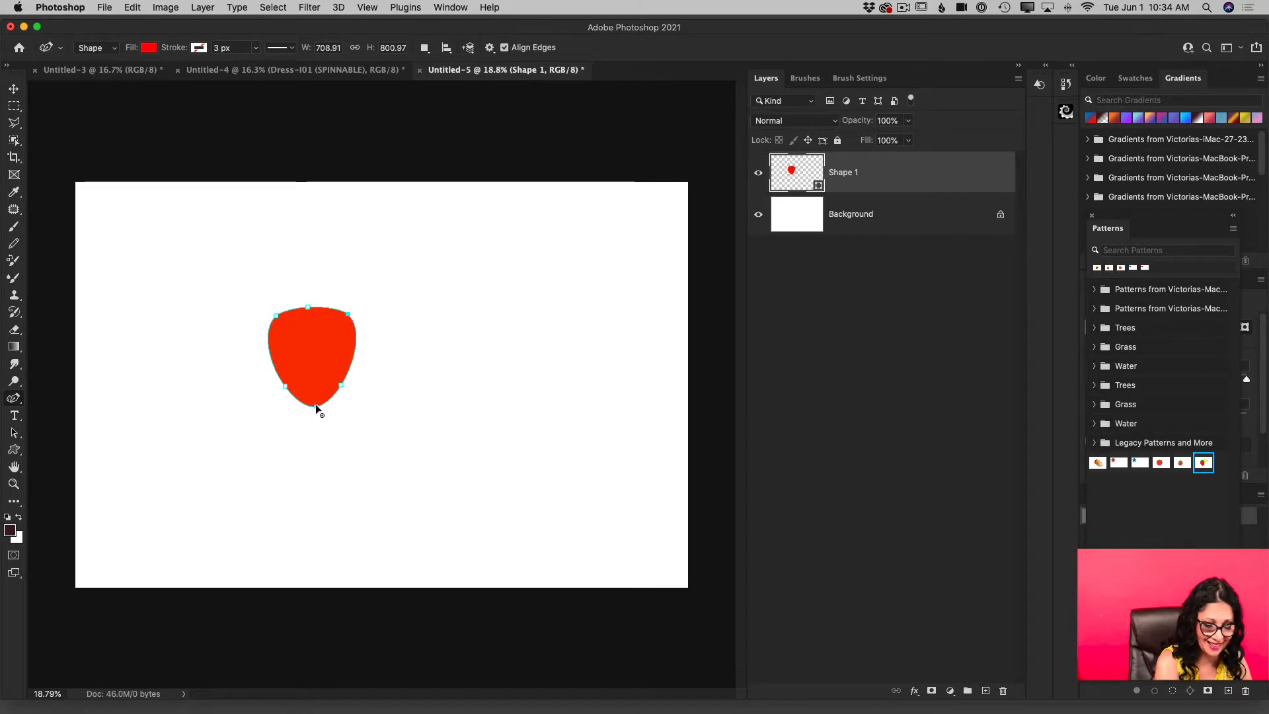
pyautogui.moveTo(314, 406); pyautogui.dragTo(345, 379)
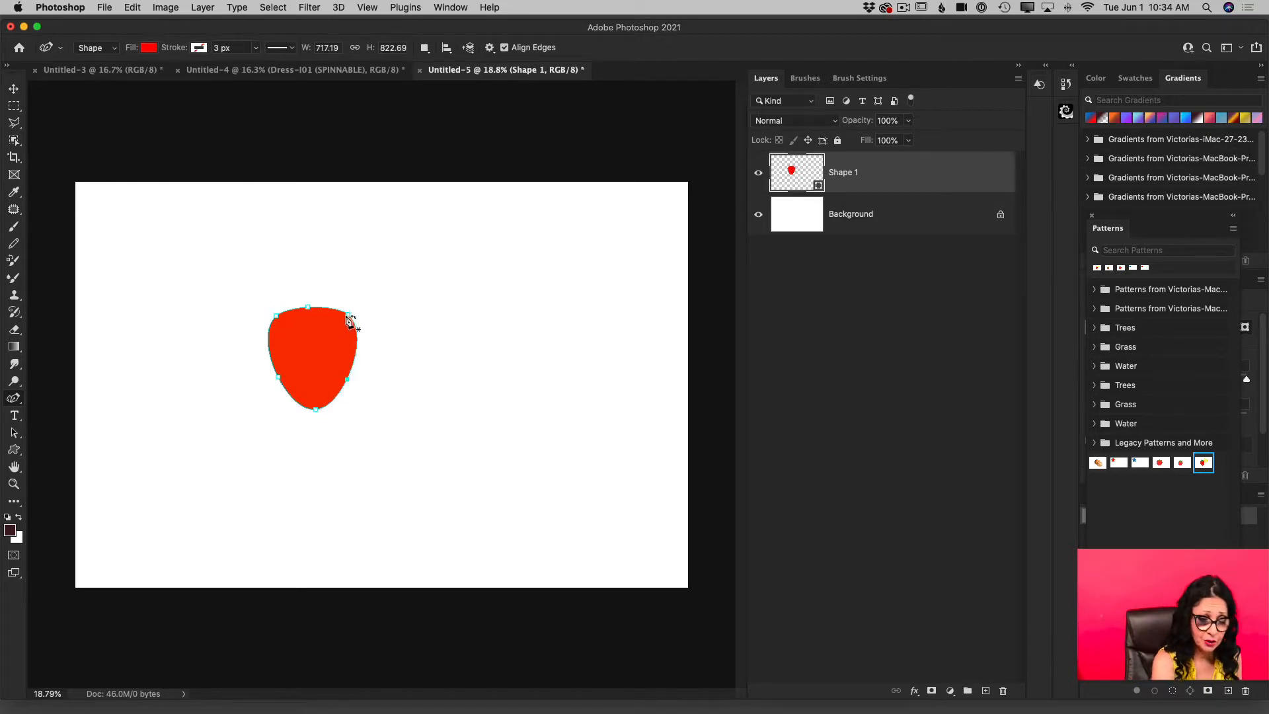
pyautogui.moveTo(351, 320); pyautogui.dragTo(349, 317)
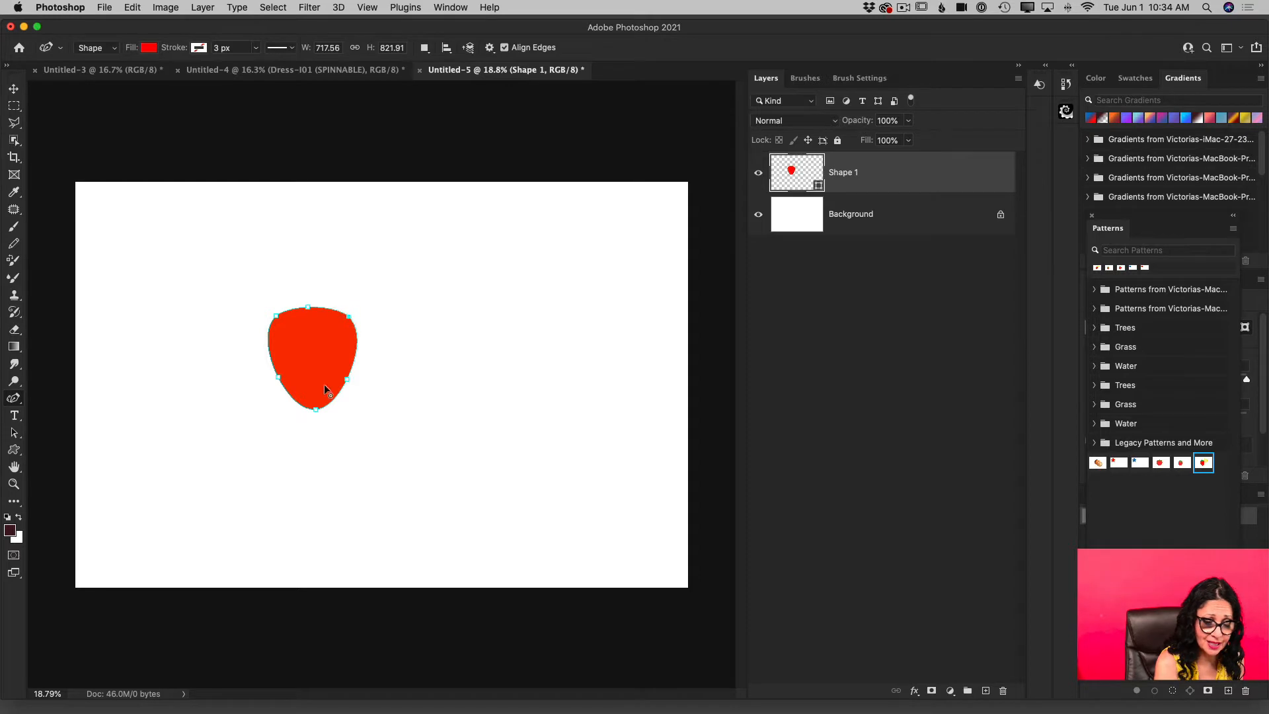
pyautogui.moveTo(315, 408); pyautogui.dragTo(313, 410)
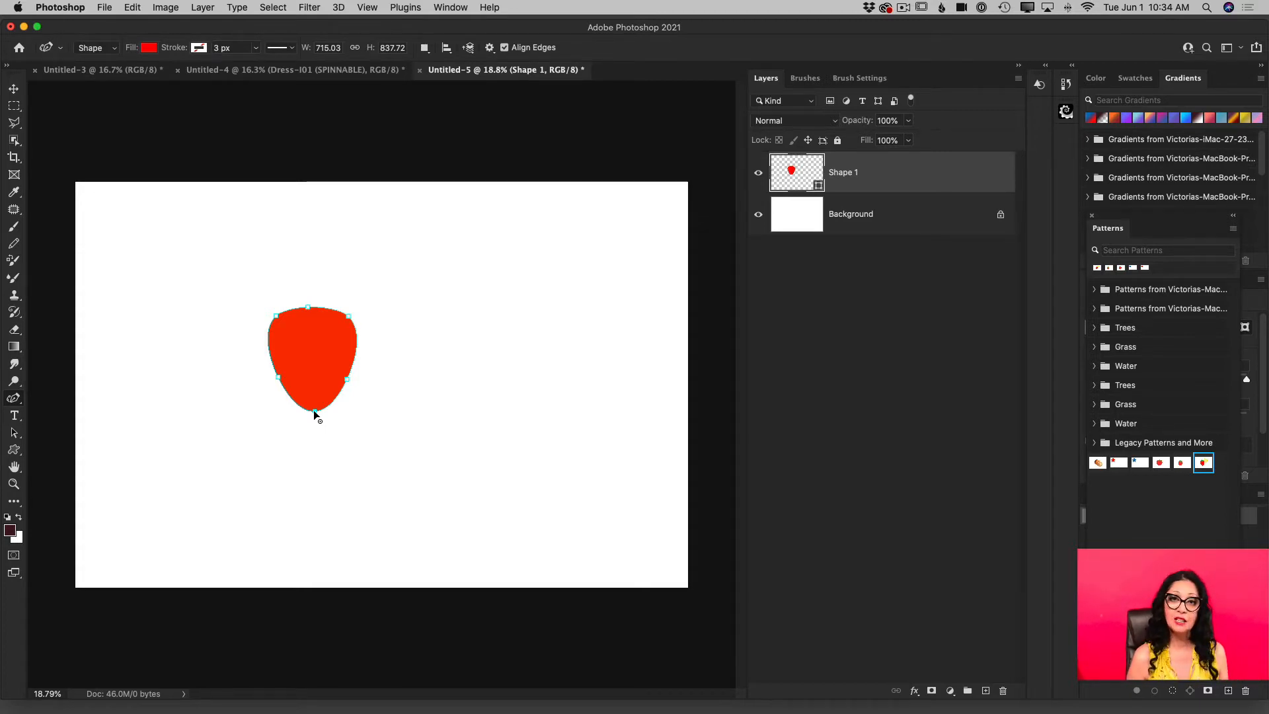
# Fully lock the red shape's layer and create a new layer above it
pyautogui.click(838, 140)
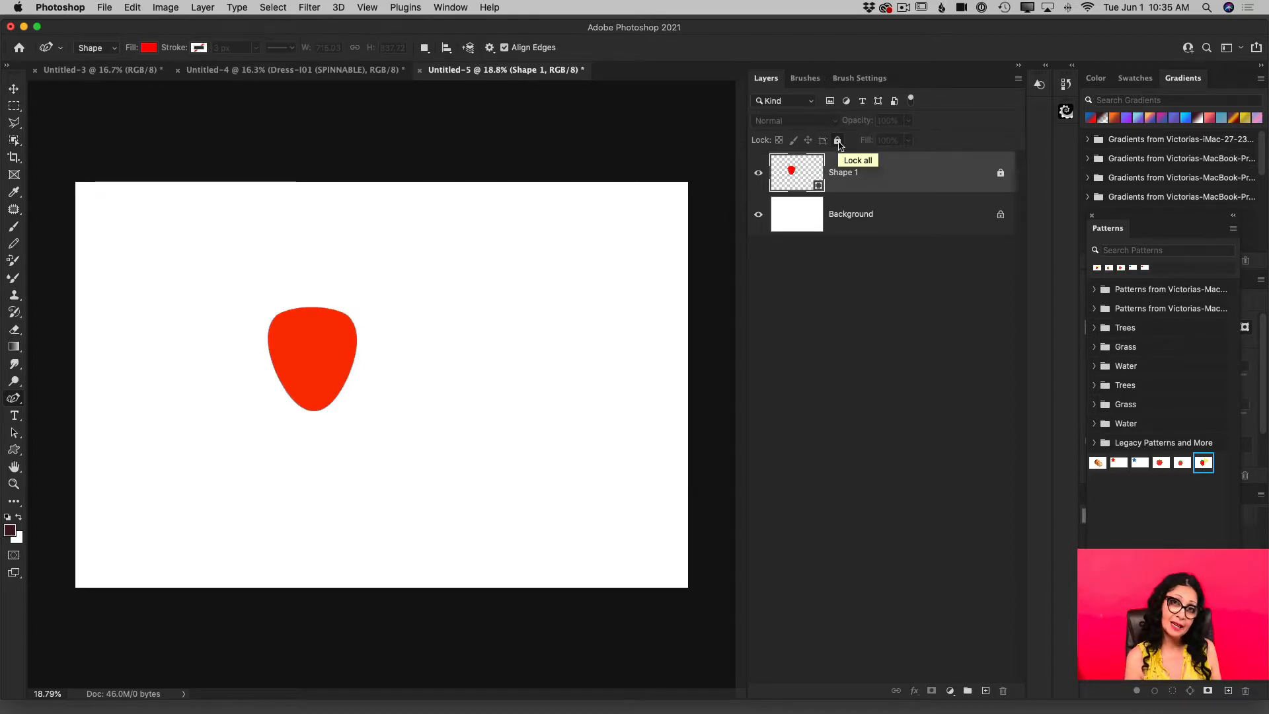
pyautogui.click(985, 690)
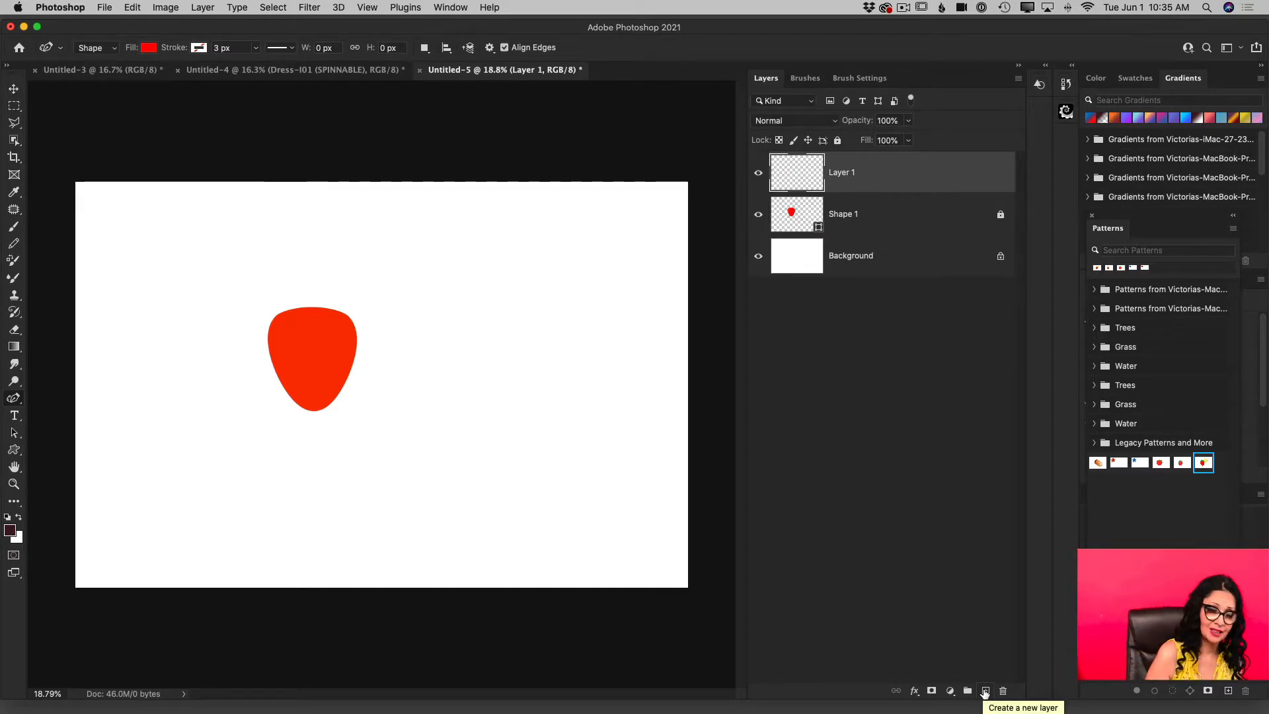
# Draw a green leafy cap with a stem and a pointed middle leaf over the strawberry's top, about 761 px wide and 620 px high
pyautogui.click(149, 47)
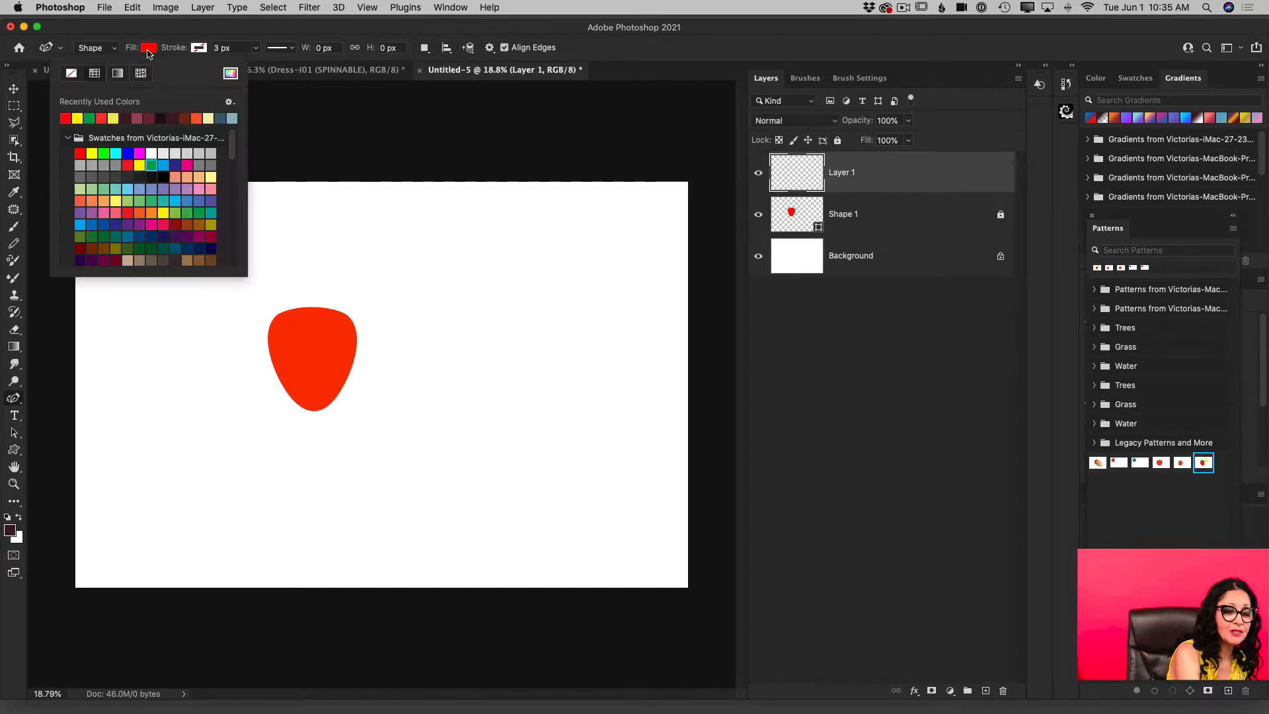
pyautogui.click(65, 118)
pyautogui.press('Return')
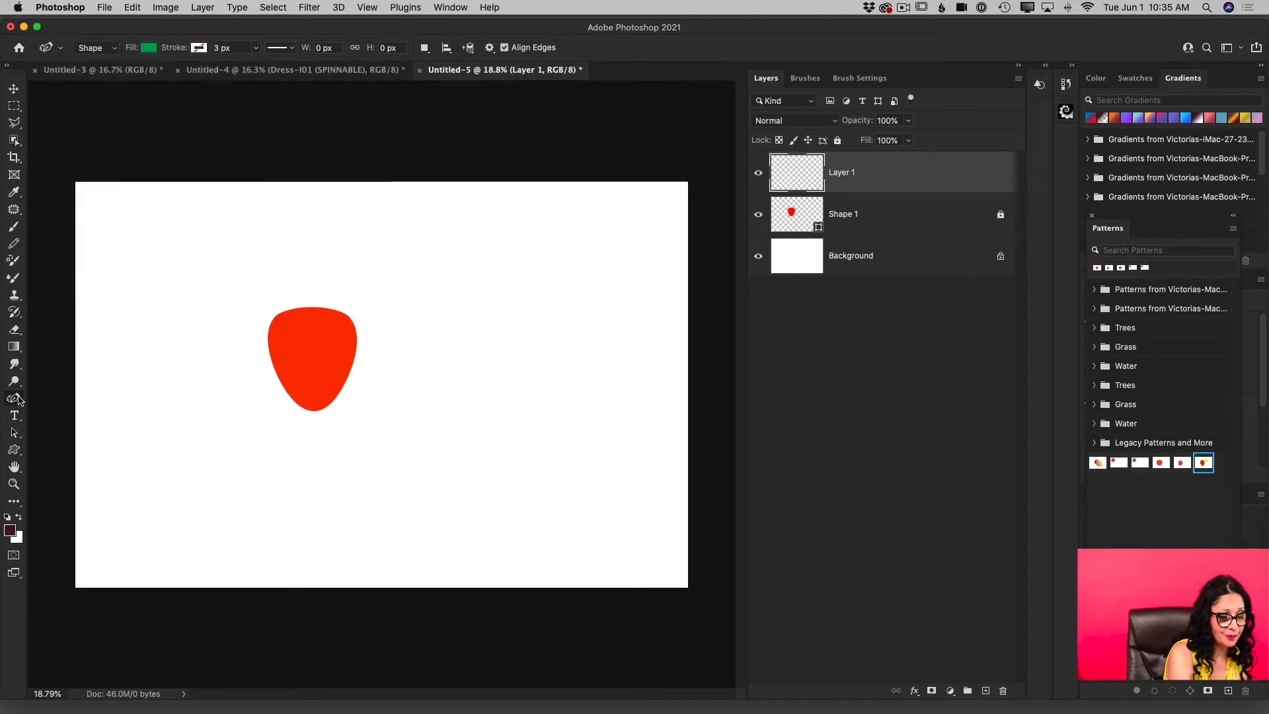
pyautogui.click(266, 311)
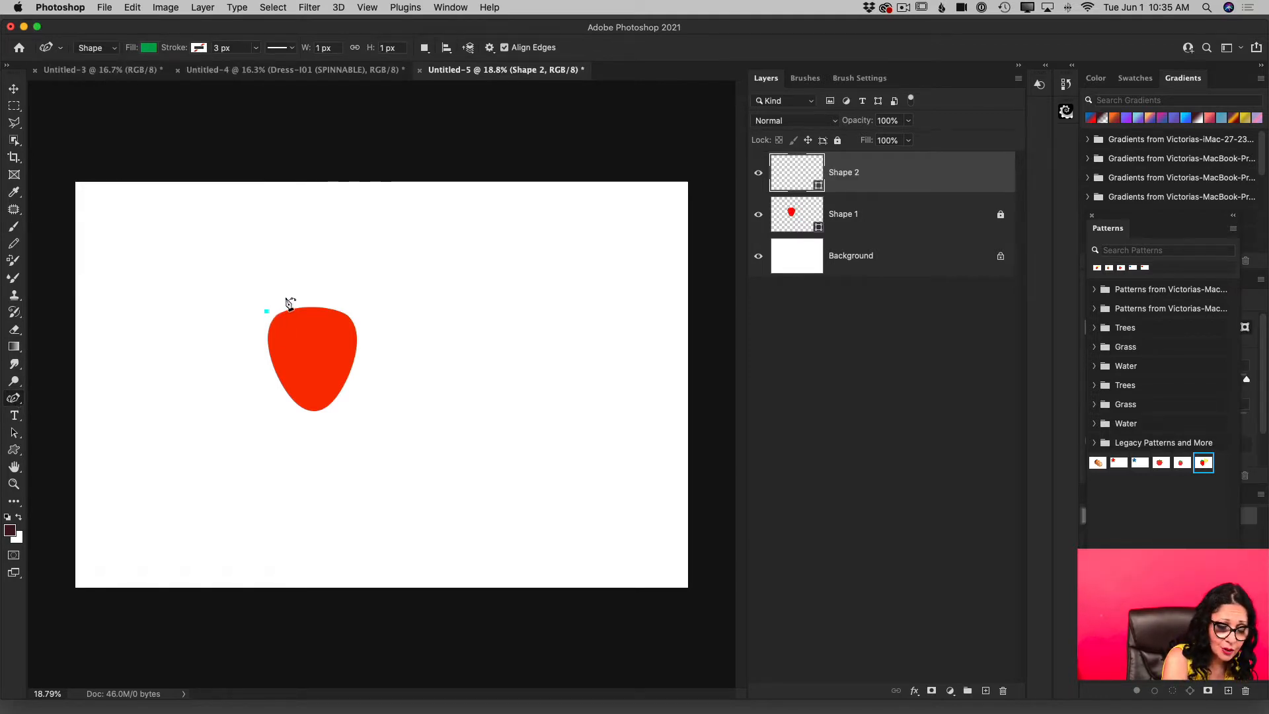
pyautogui.click(285, 298)
pyautogui.click(311, 299)
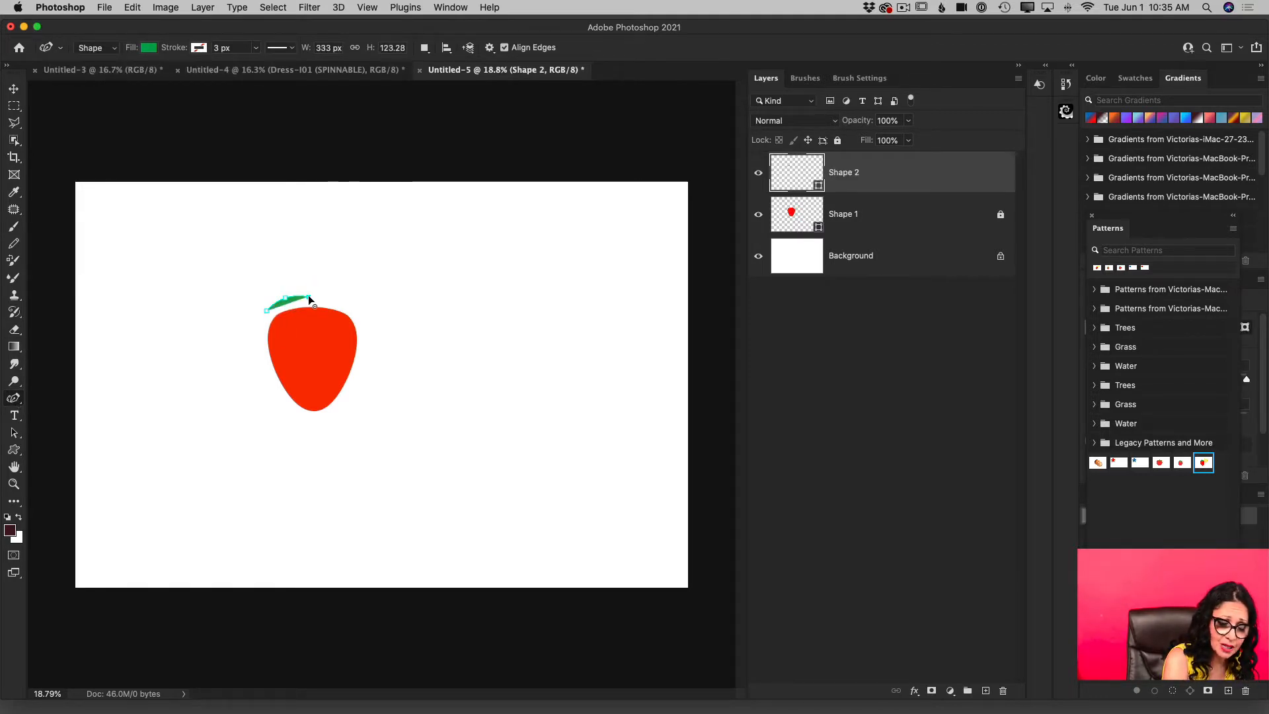
pyautogui.click(307, 267)
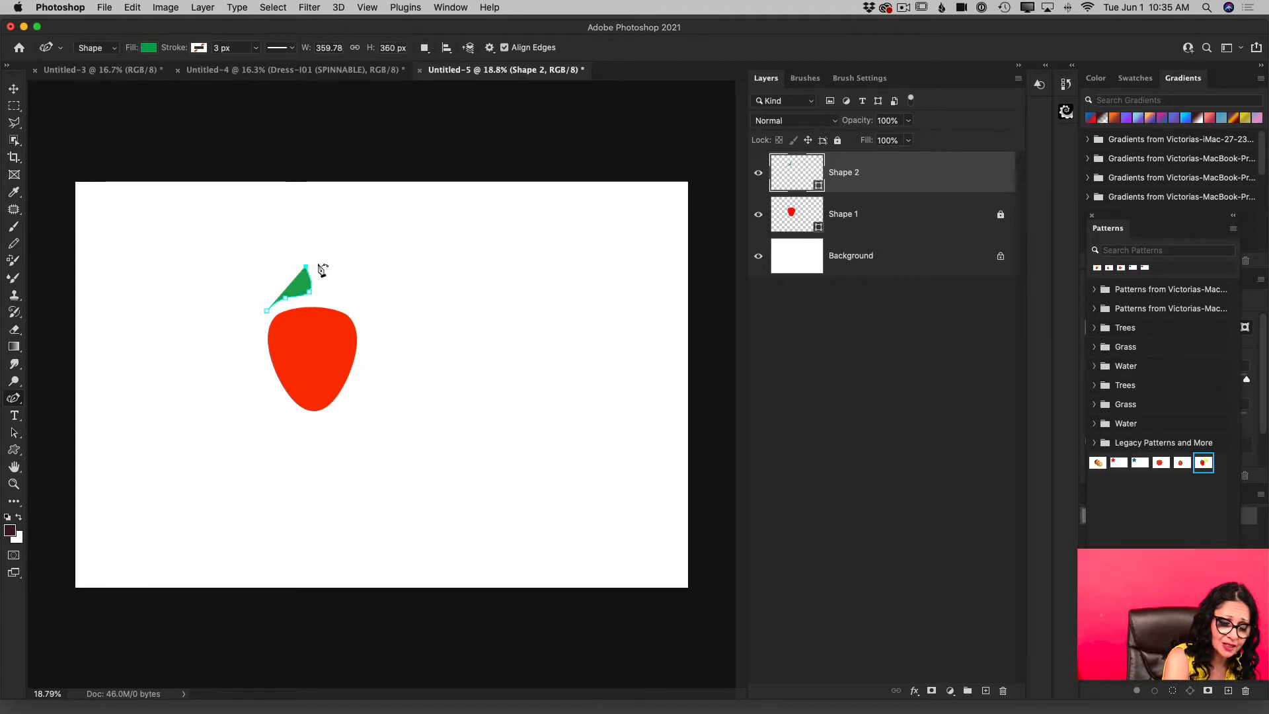
pyautogui.click(319, 256)
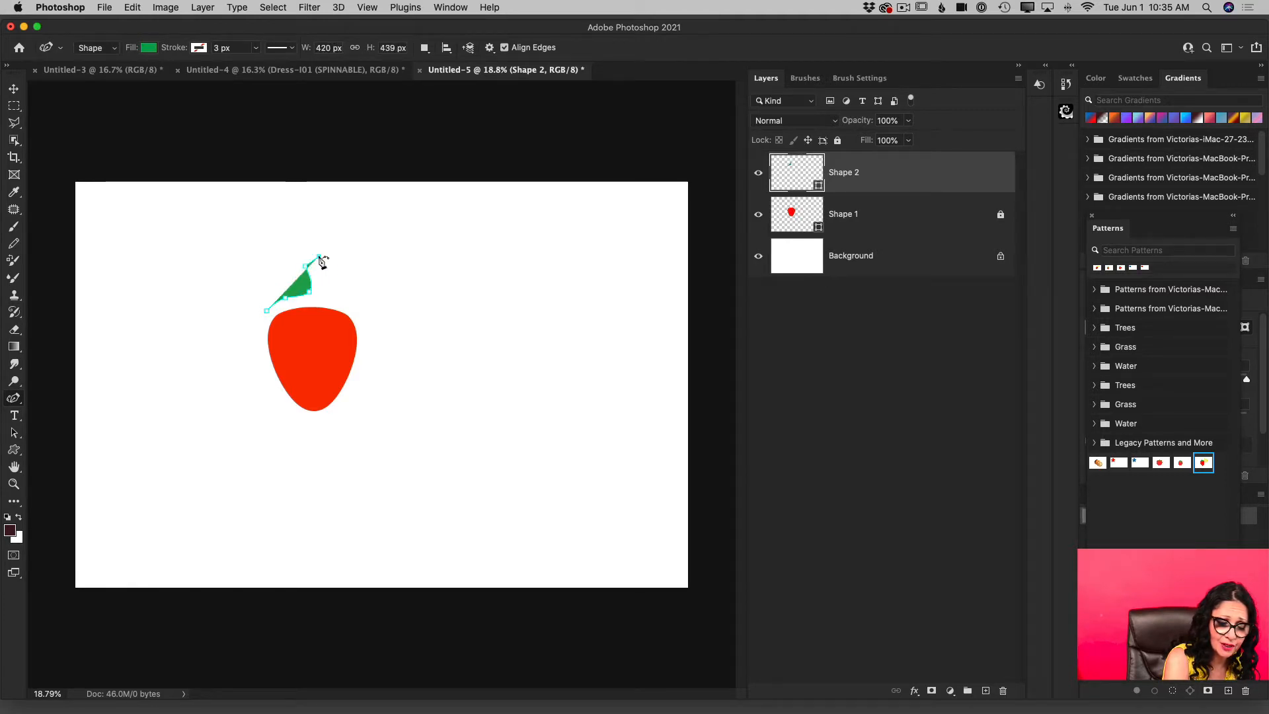
pyautogui.click(320, 291)
pyautogui.click(336, 295)
pyautogui.click(360, 319)
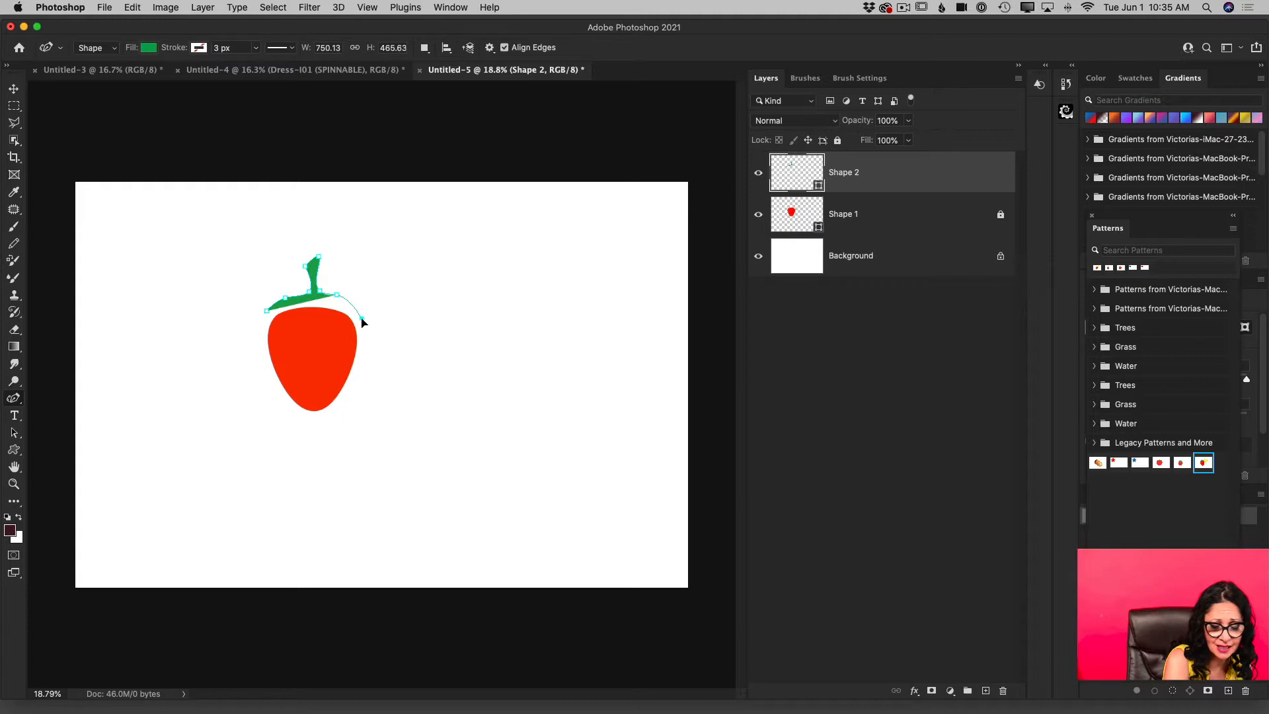
pyautogui.click(330, 315)
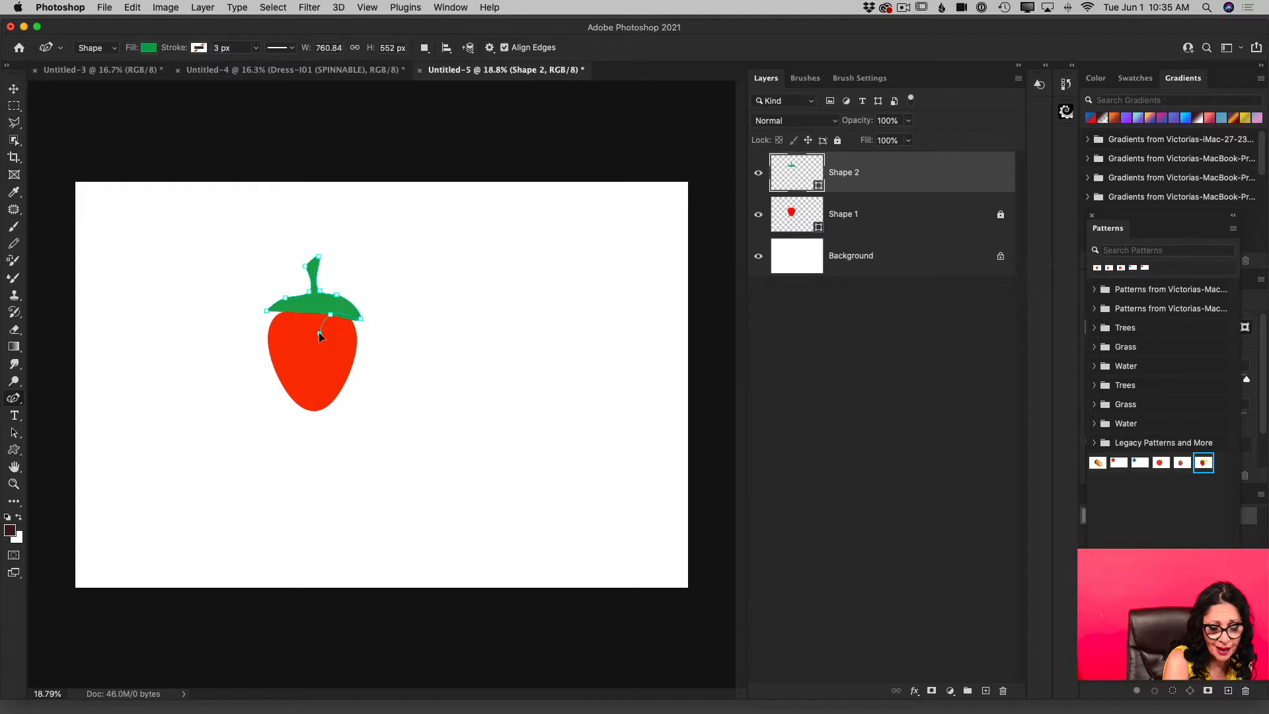
pyautogui.click(319, 333)
pyautogui.click(301, 313)
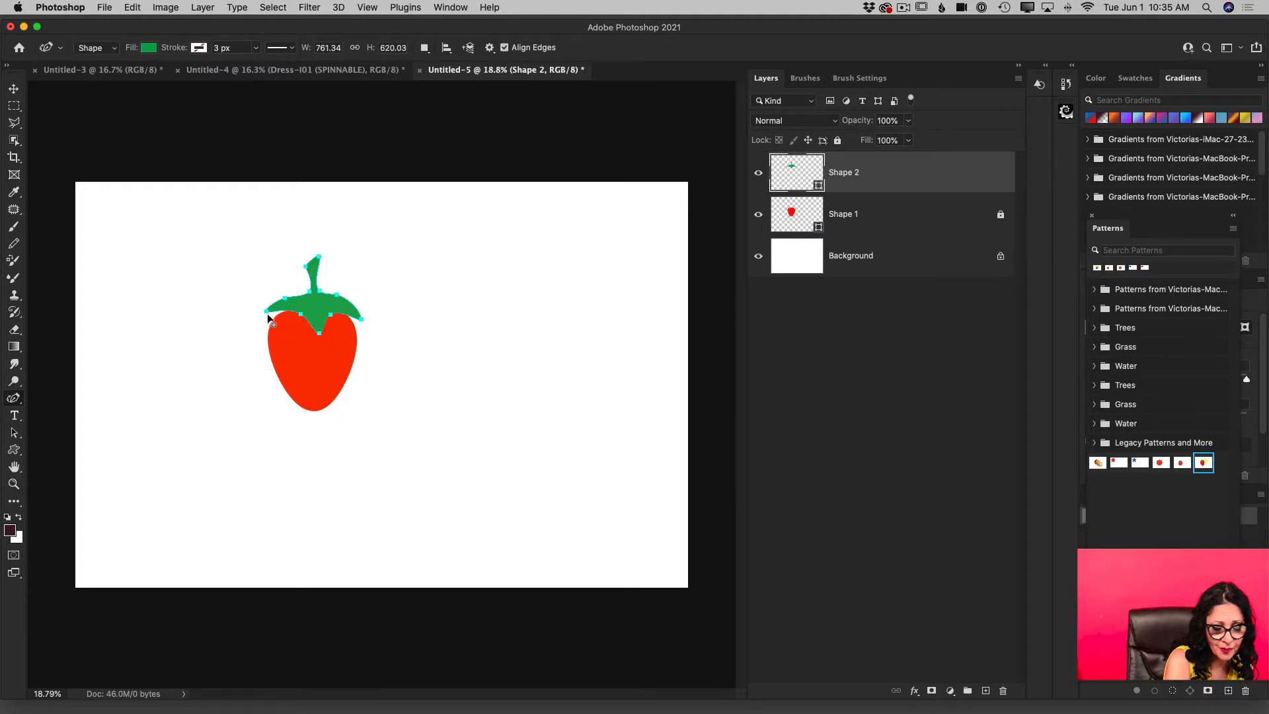
pyautogui.click(266, 312)
# Adjust the green shape's anchor points so the leaf tips hug the strawberry and the stem is shorter, about 526 px overall height
pyautogui.moveTo(360, 319); pyautogui.dragTo(357, 321)
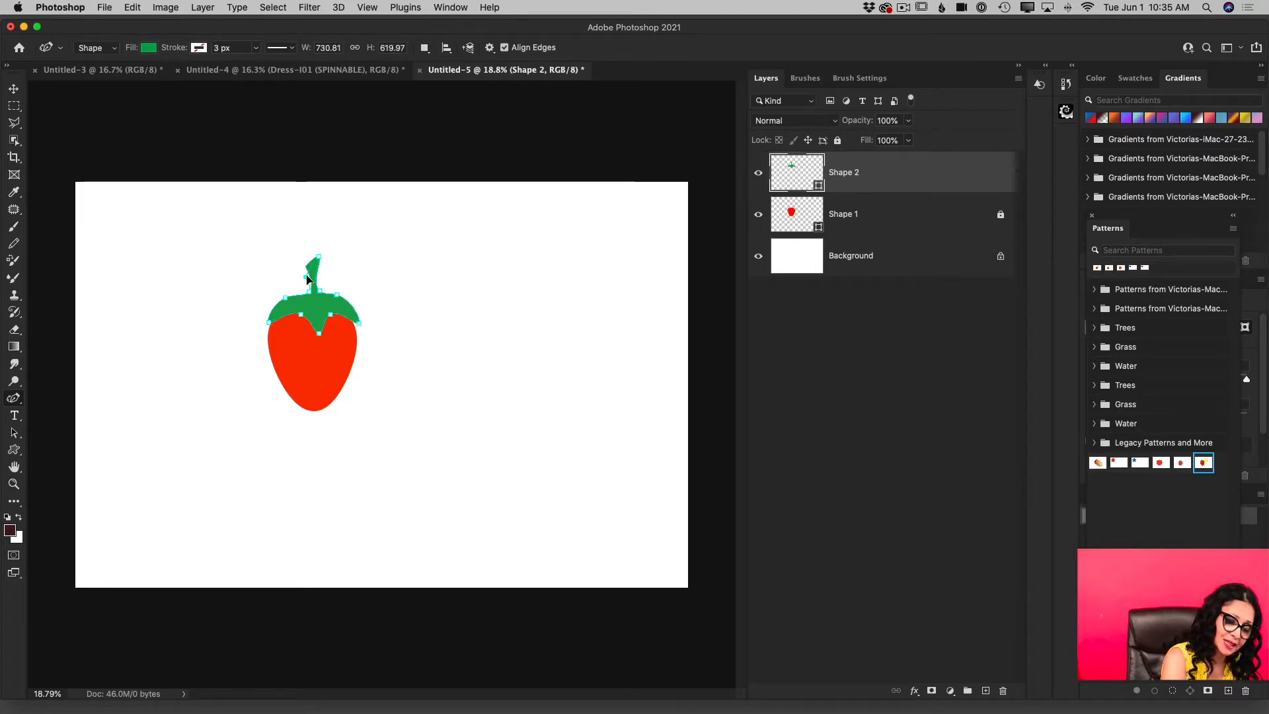
pyautogui.moveTo(306, 275)
pyautogui.mouseDown()
pyautogui.moveTo(323, 268)
pyautogui.moveTo(308, 287)
pyautogui.mouseUp()
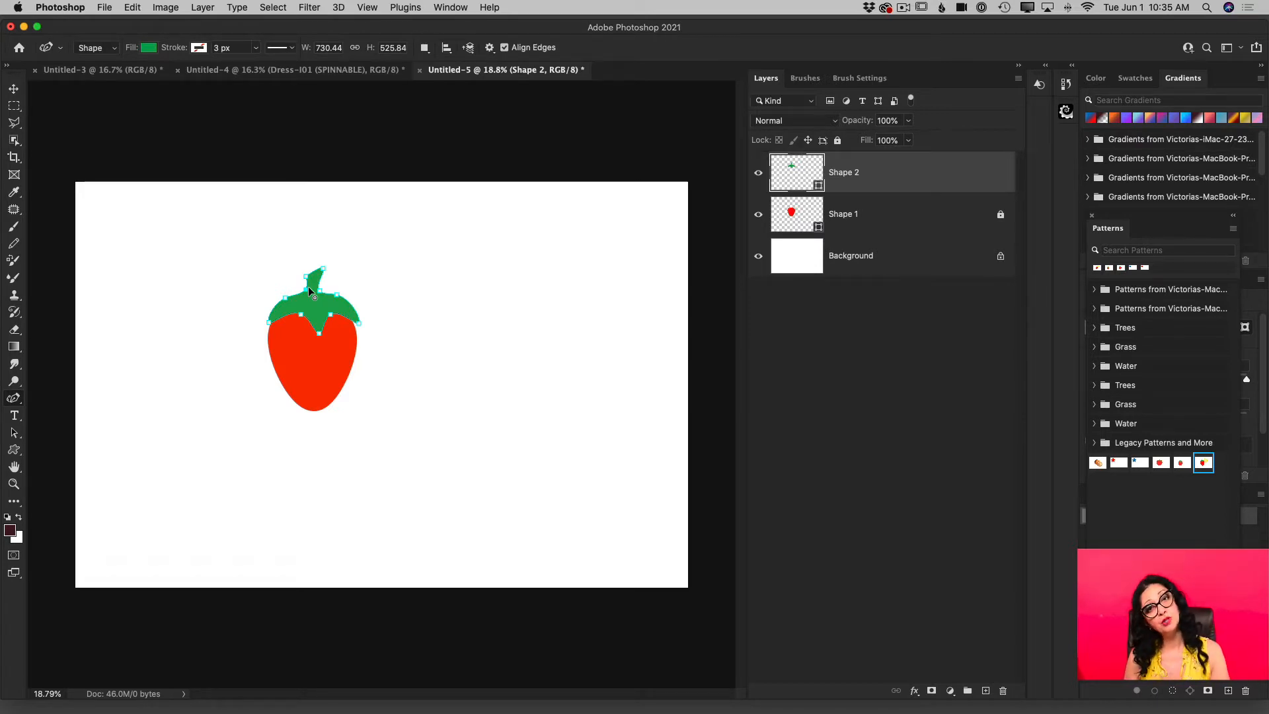
# Merge the red and green shape layers with Merge Visible while the Background is hidden, and show the Background again
pyautogui.click(758, 256)
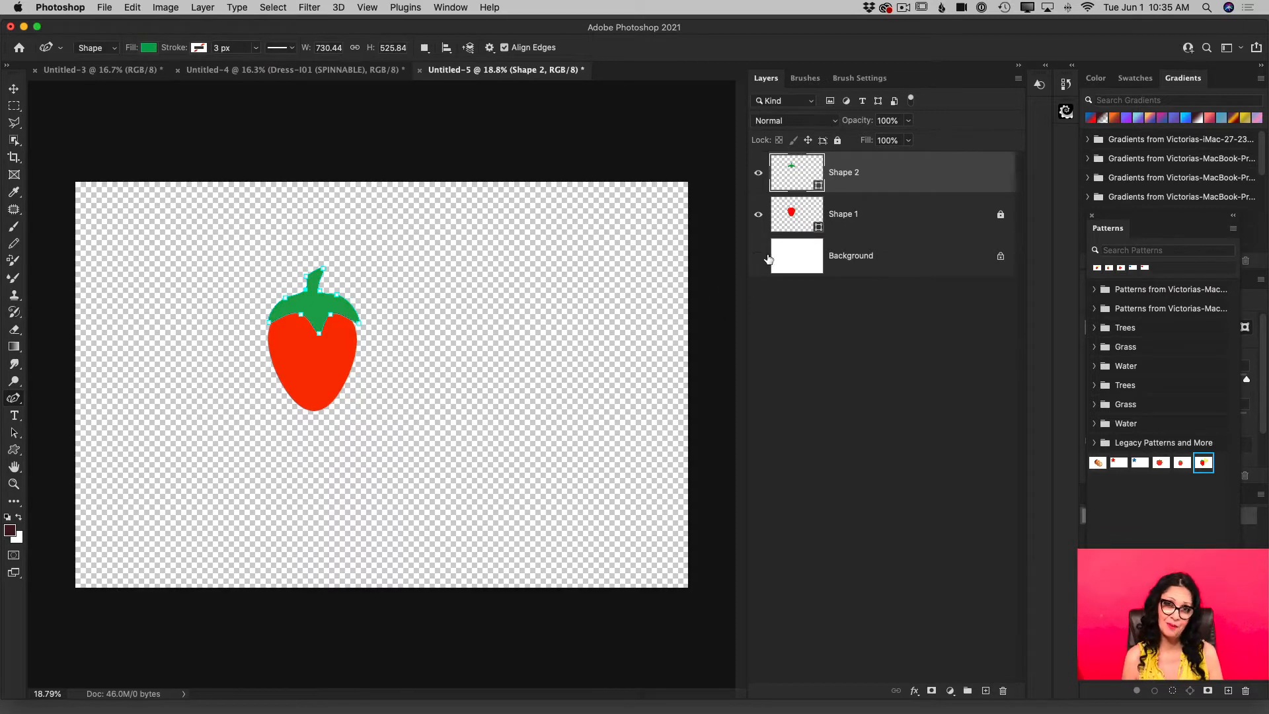
pyautogui.click(1017, 82)
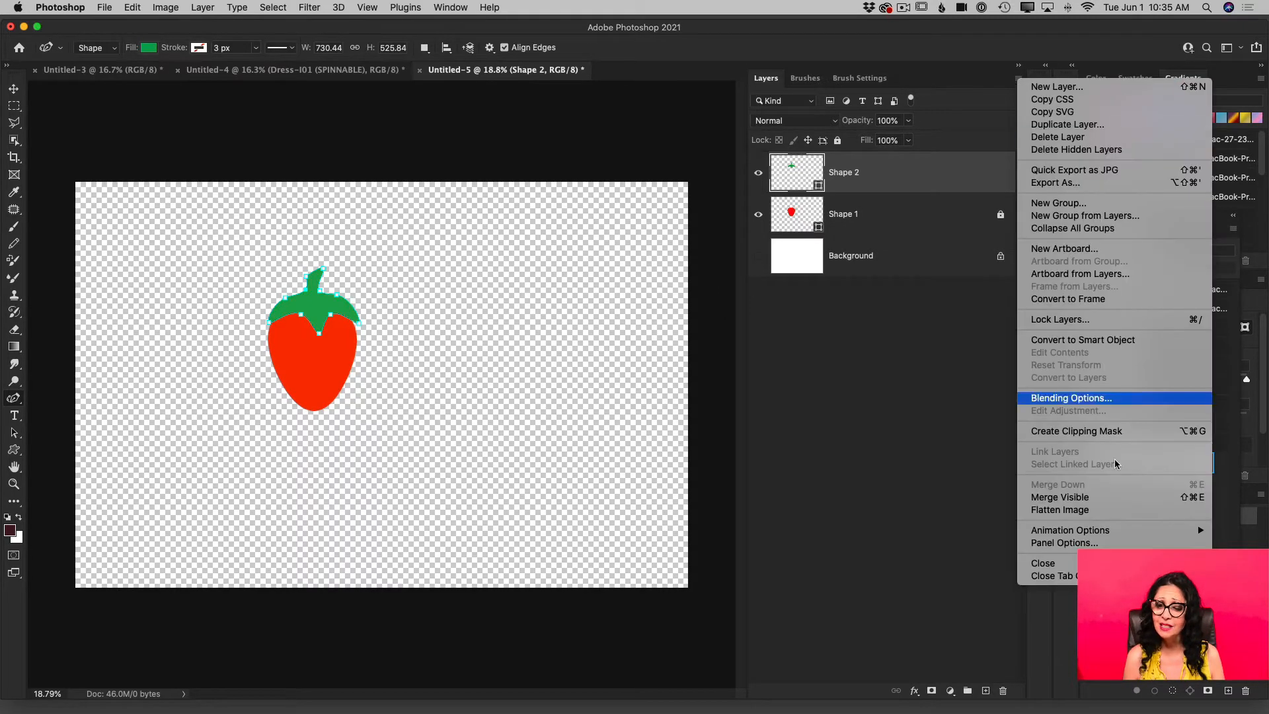
pyautogui.click(1084, 502)
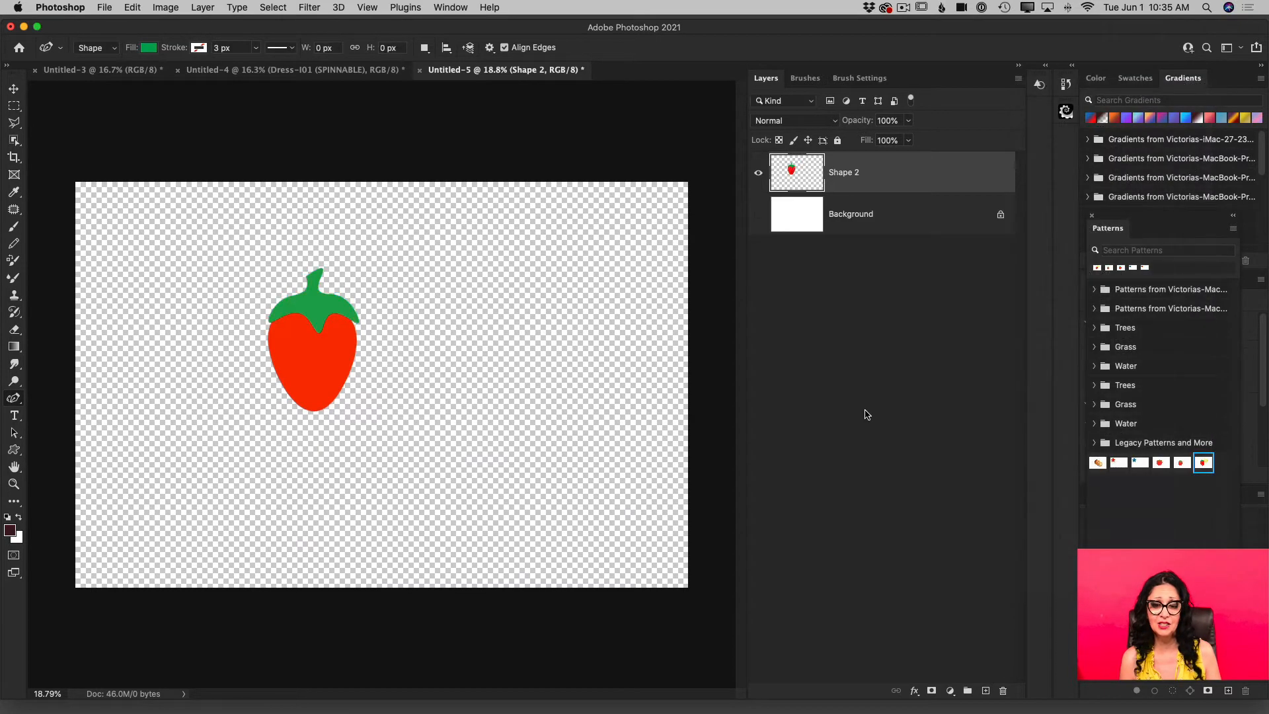
pyautogui.click(758, 216)
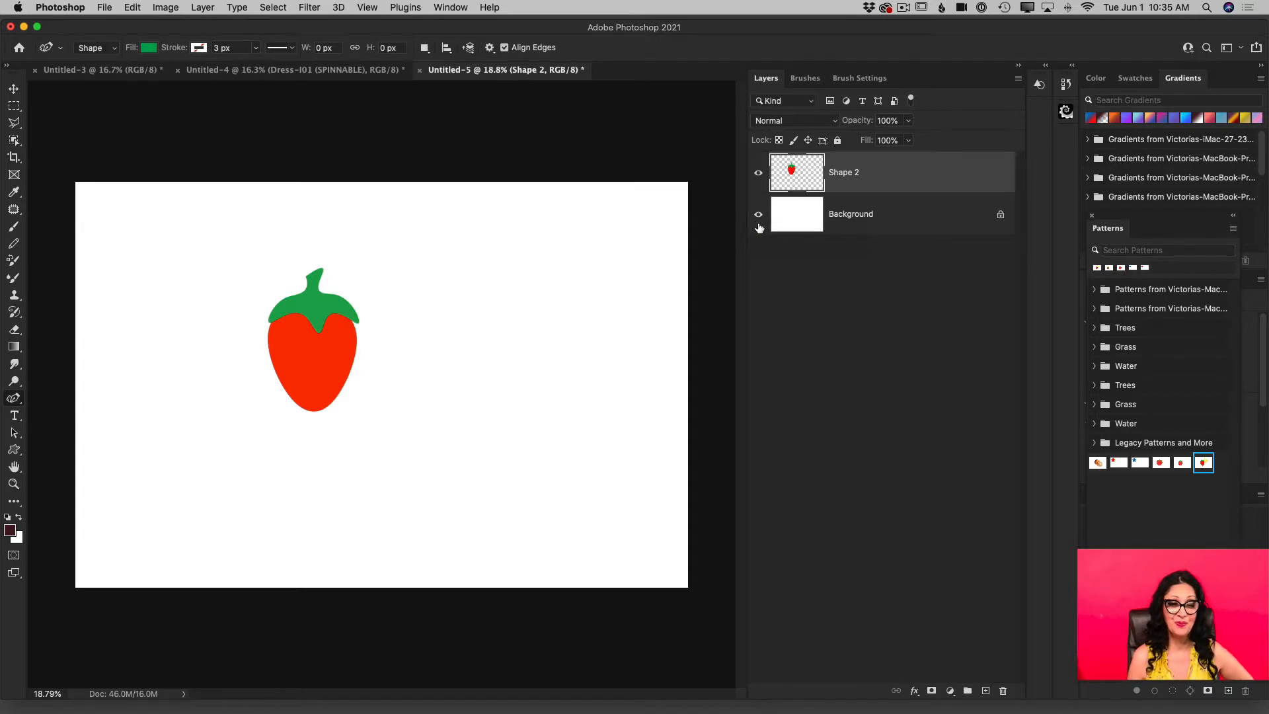
# Turn on Pattern Preview, accept the smart object notice, and zoom out to about 8.5% to view the repeating strawberries
pyautogui.click(366, 9)
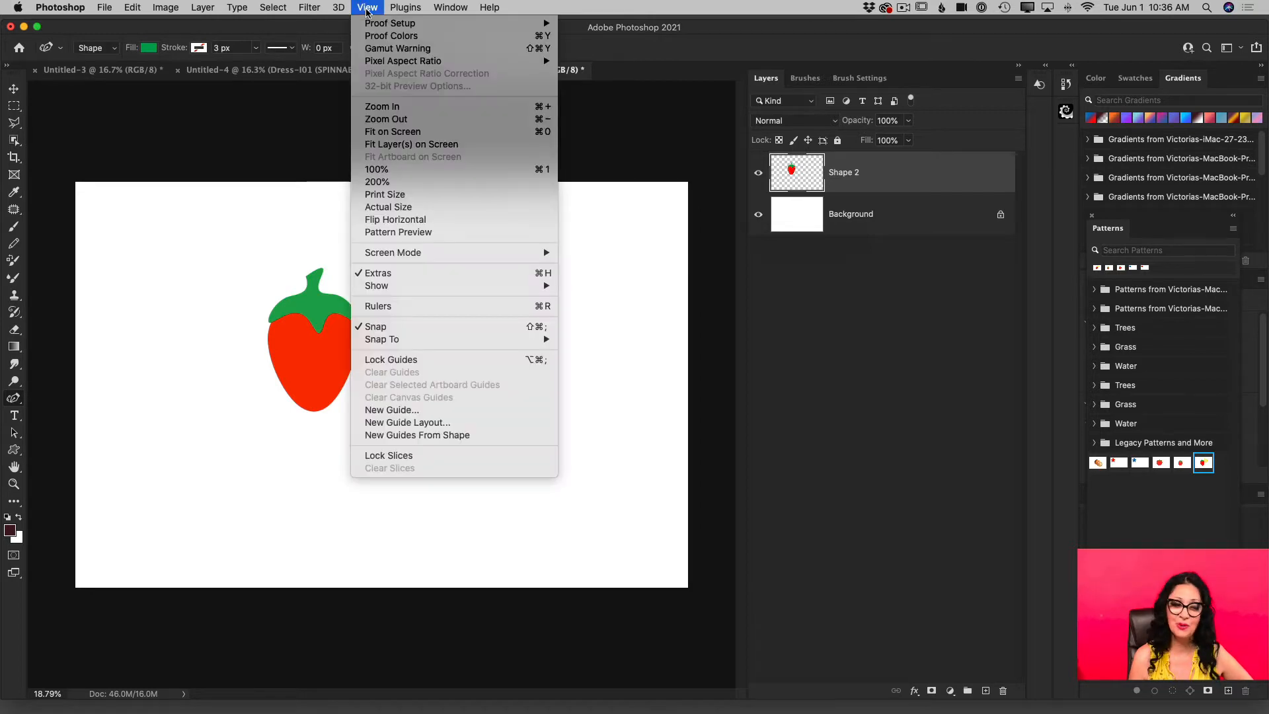
pyautogui.click(441, 232)
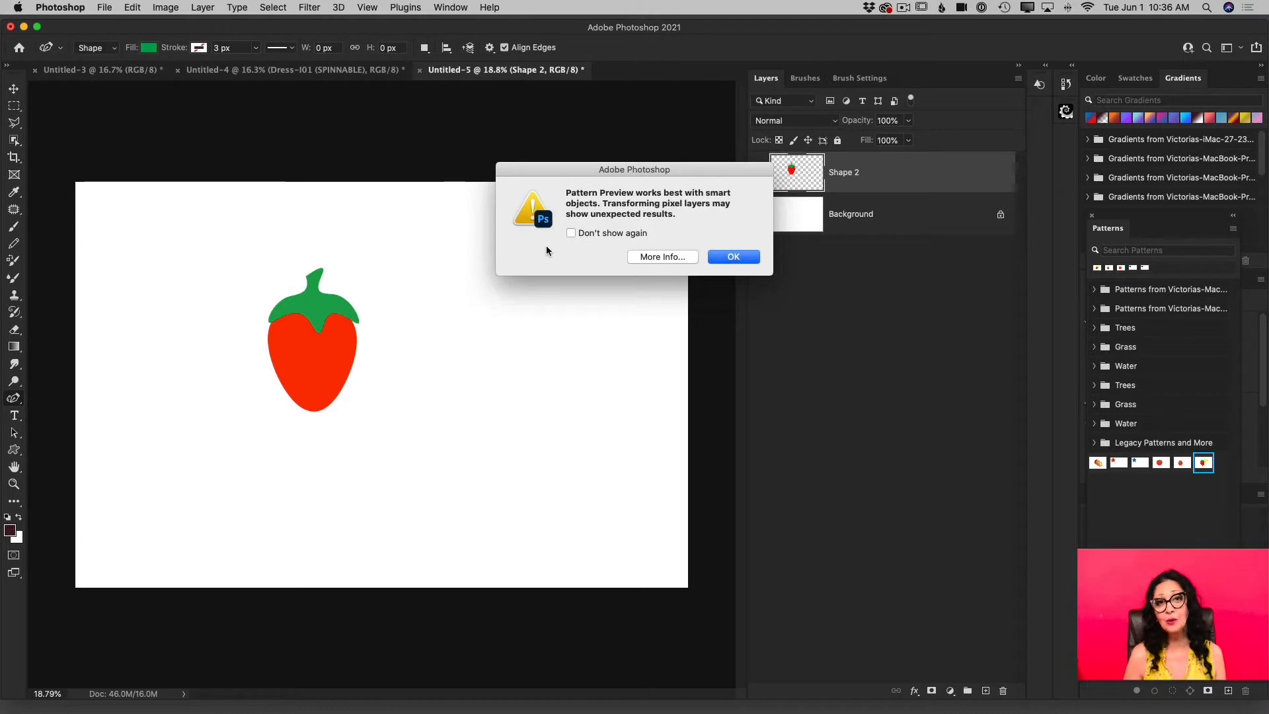
pyautogui.click(734, 256)
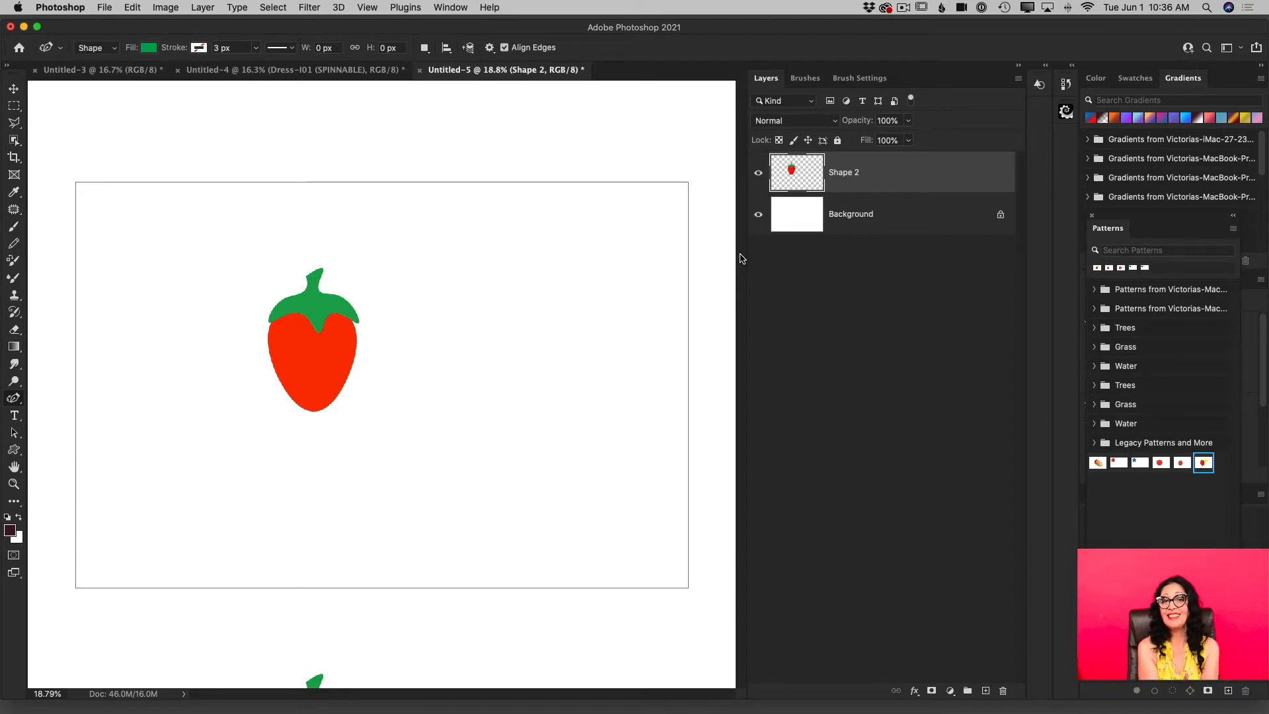
pyautogui.click(13, 484)
pyautogui.moveTo(380, 482); pyautogui.dragTo(333, 493)
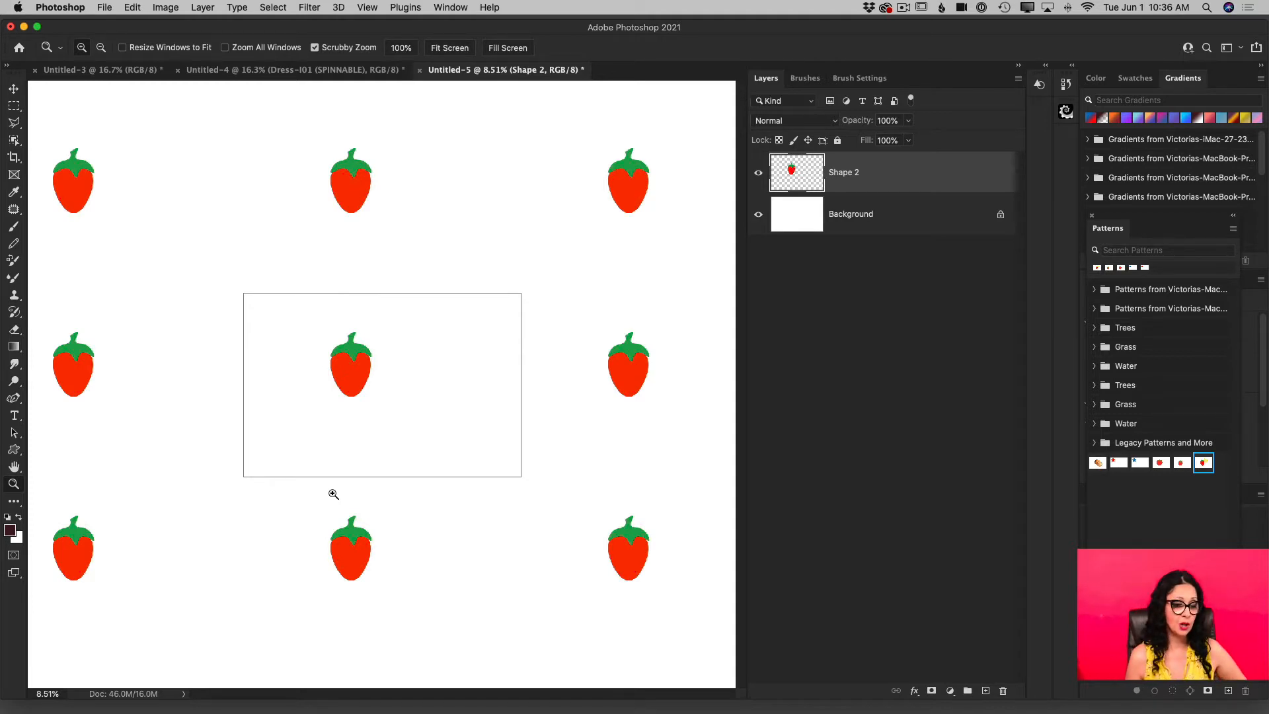
# Scale the strawberry up to about 162.5% and rotate it about -5.9° within the pattern tile
pyautogui.click(16, 92)
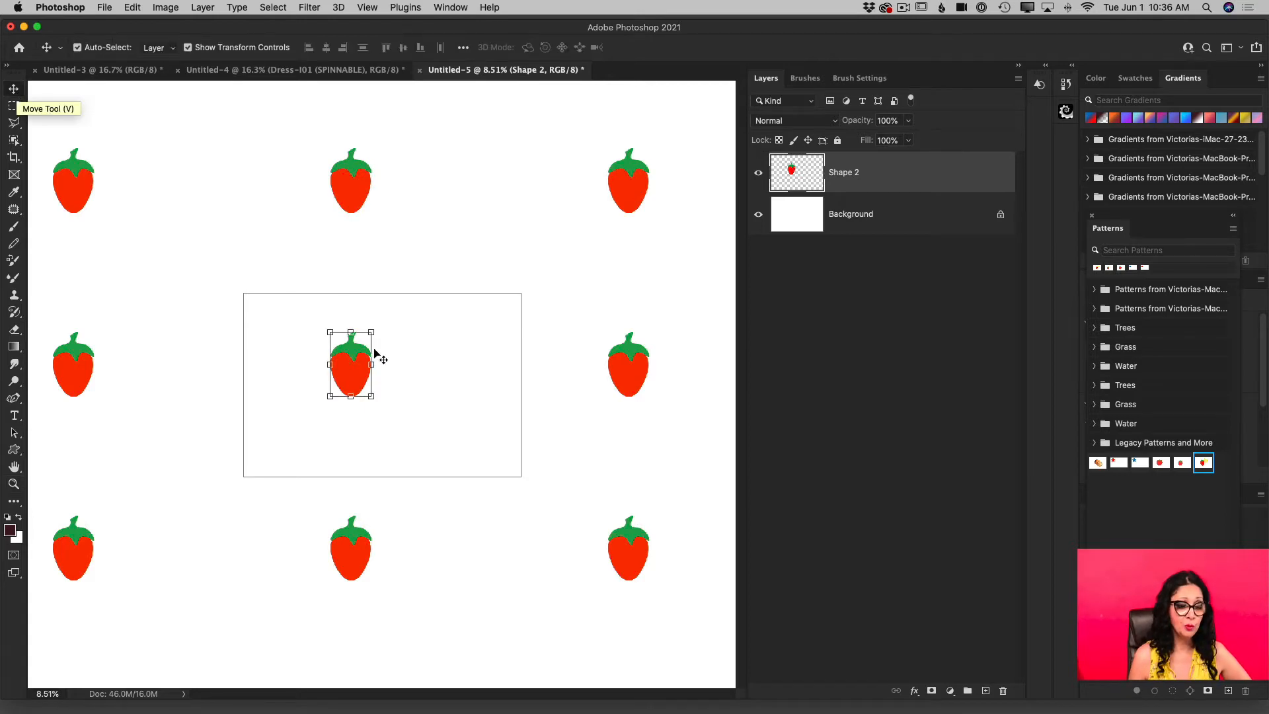
pyautogui.moveTo(374, 400); pyautogui.dragTo(414, 422)
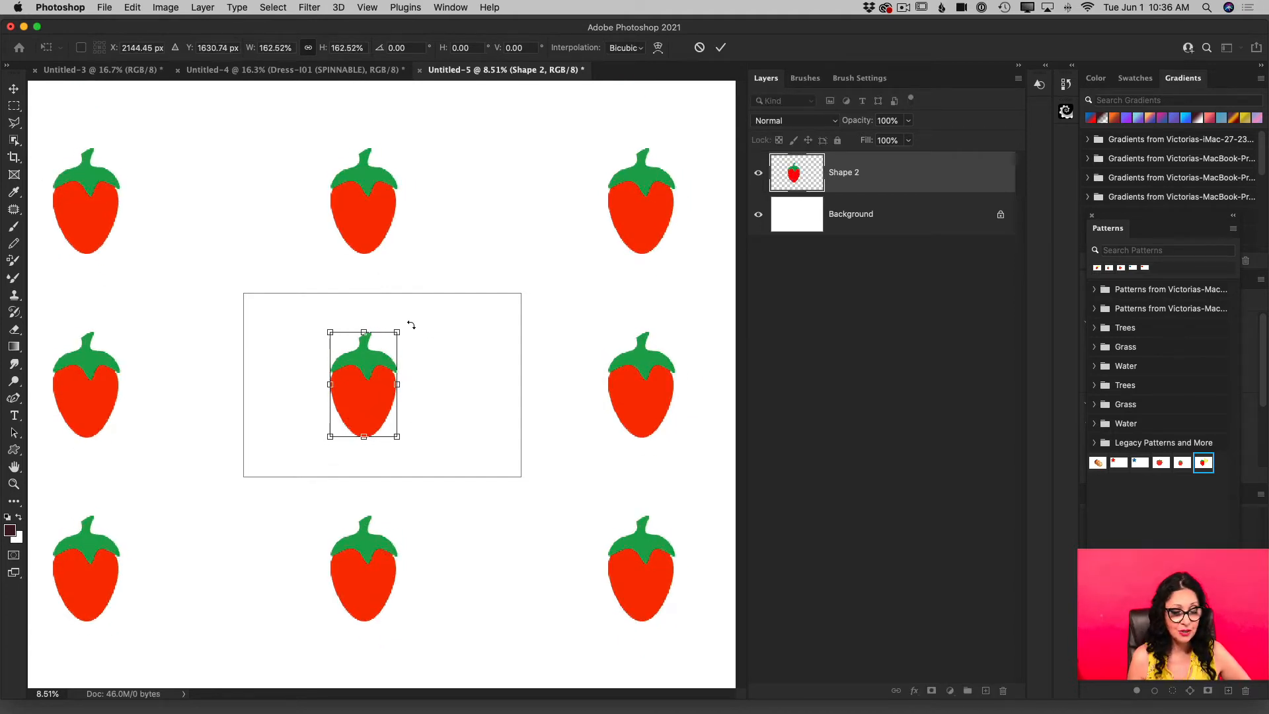
pyautogui.moveTo(415, 328); pyautogui.dragTo(407, 319)
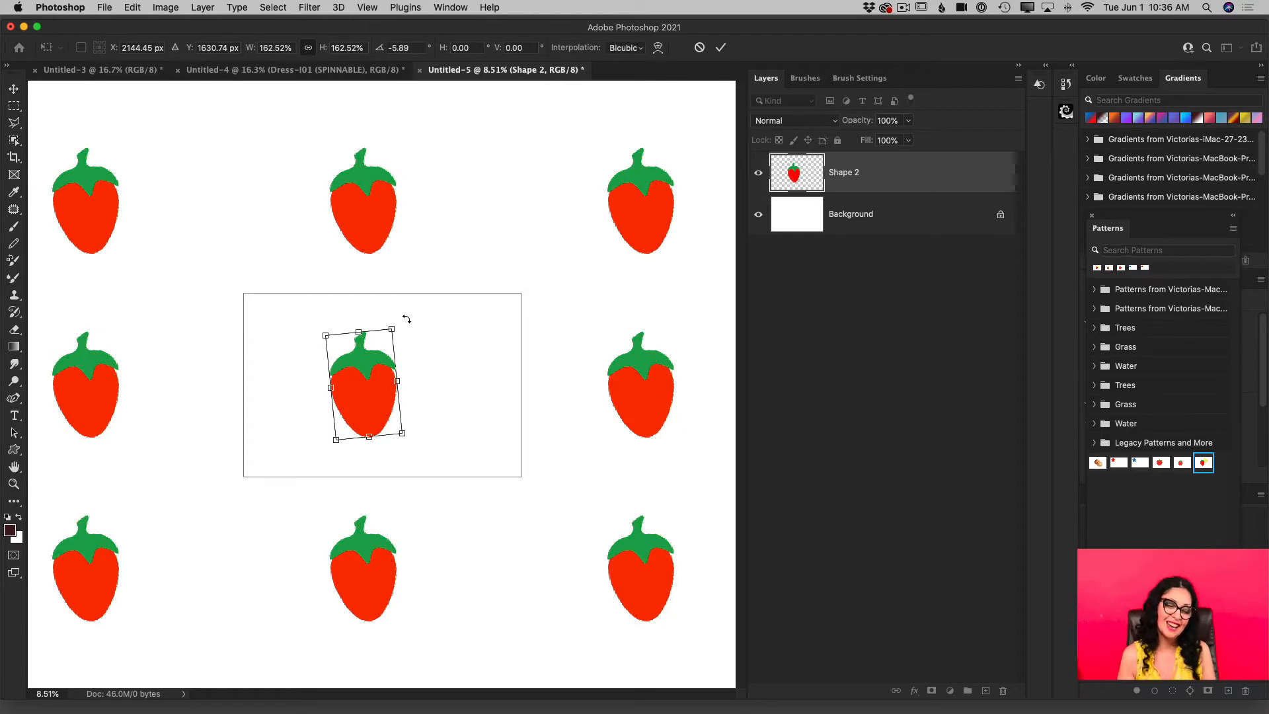
pyautogui.click(720, 48)
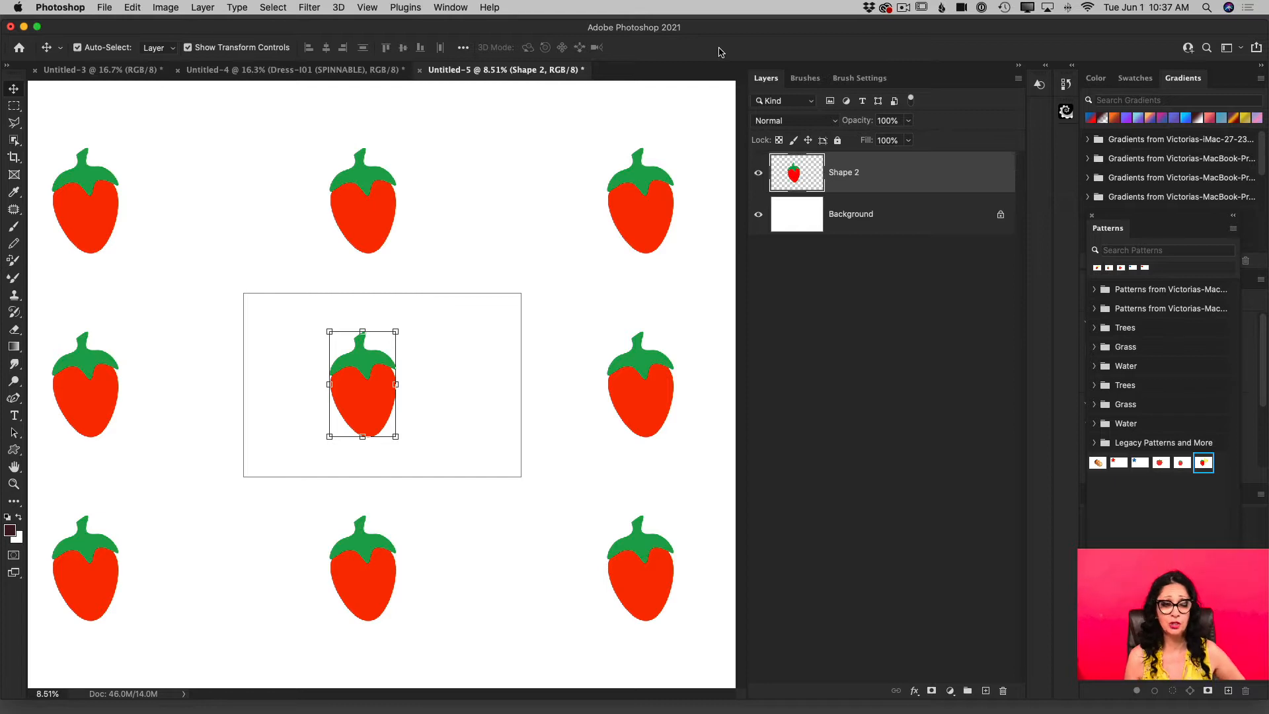
# Add the five-petal shape from the Flowers group beside the strawberry's stem, about 1118 px wide and 1051 px high
pyautogui.click(453, 8)
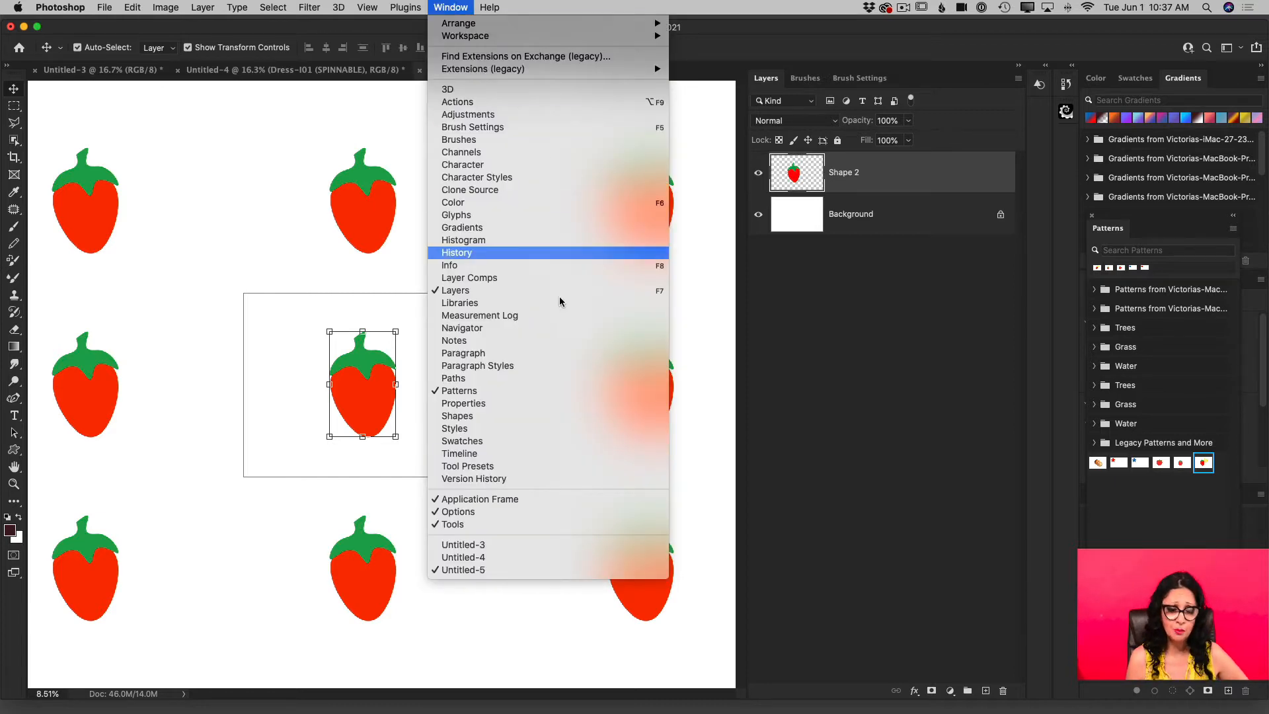
pyautogui.click(493, 417)
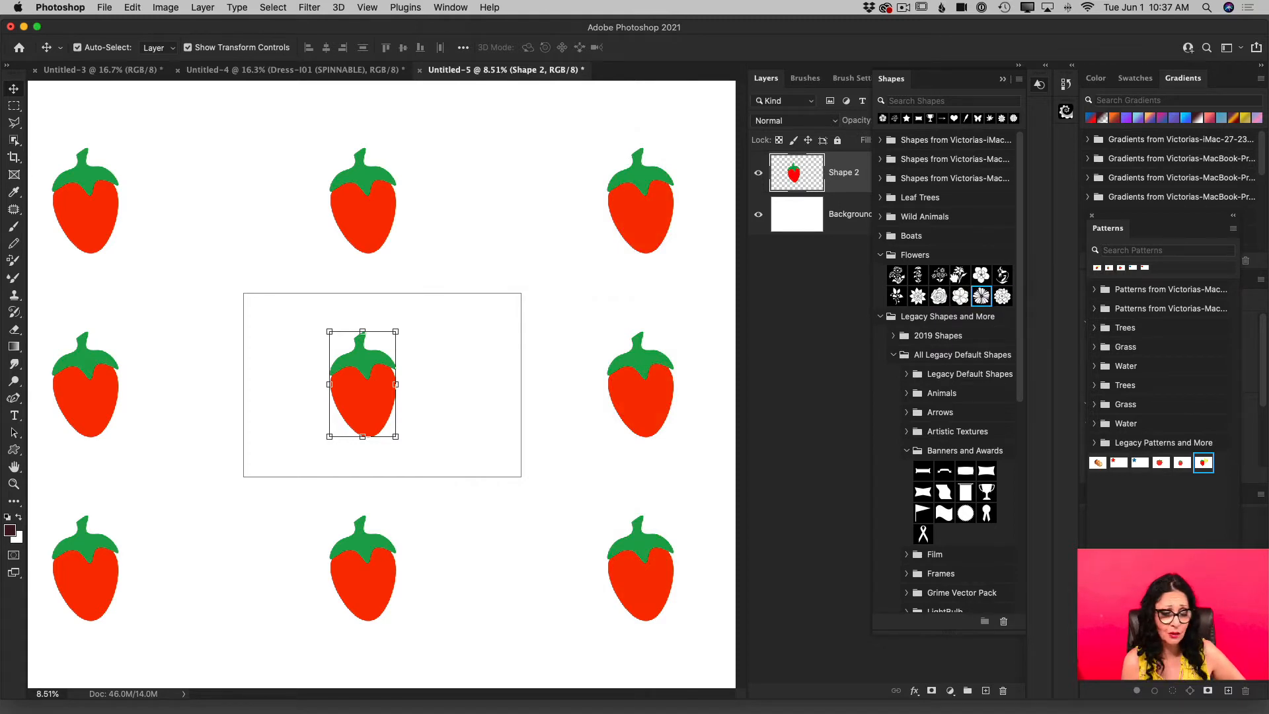
pyautogui.moveTo(981, 274); pyautogui.dragTo(409, 341)
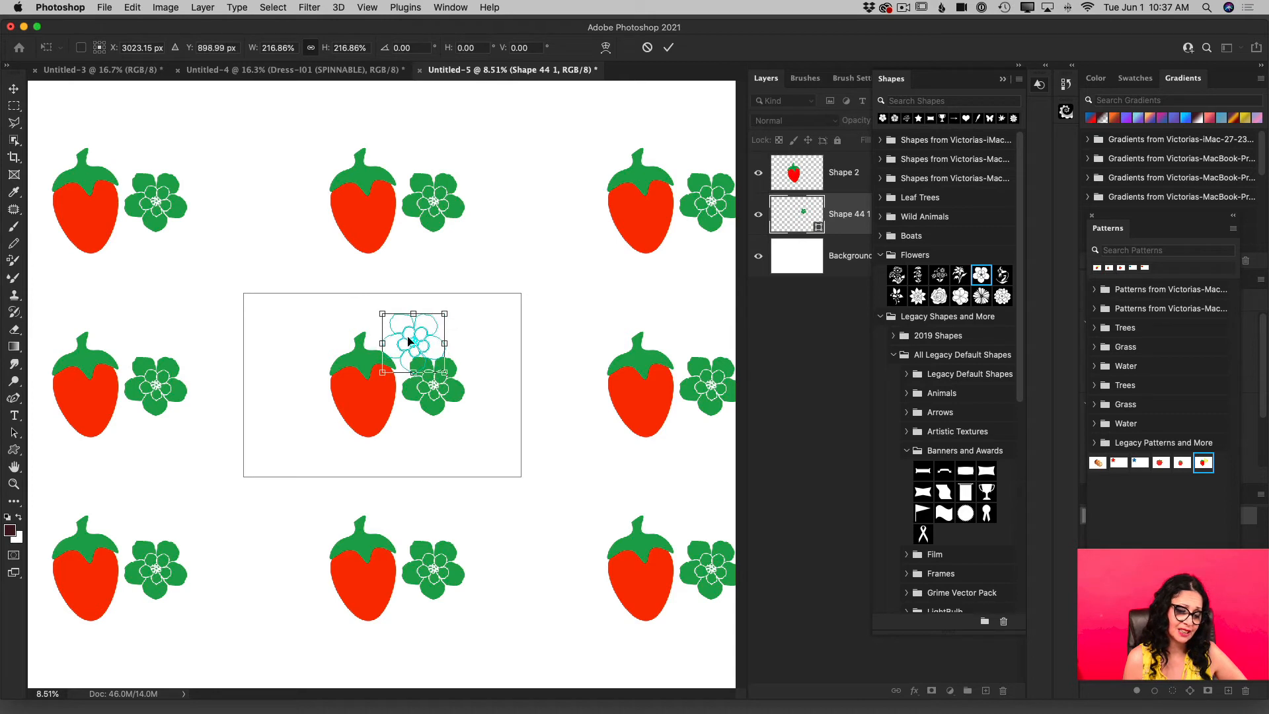
pyautogui.press('Return')
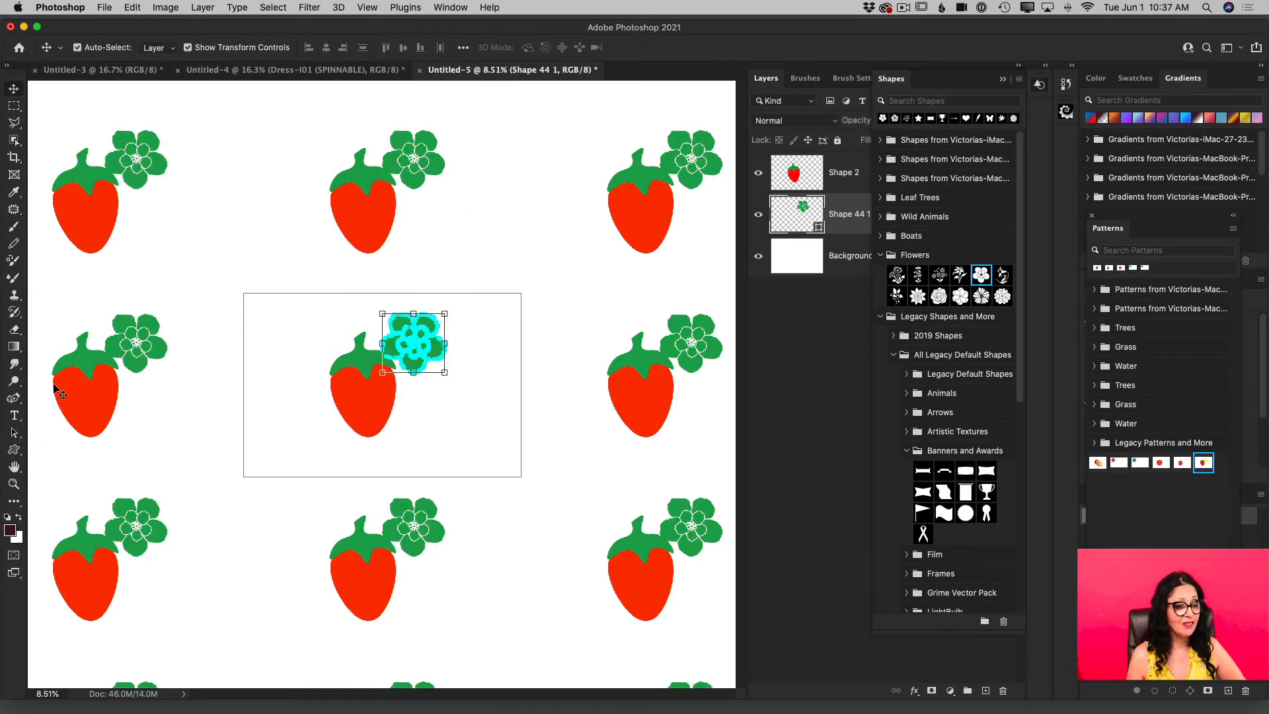
# Change the flower shape's fill to yellow using a recently used color
pyautogui.click(13, 450)
pyautogui.click(148, 47)
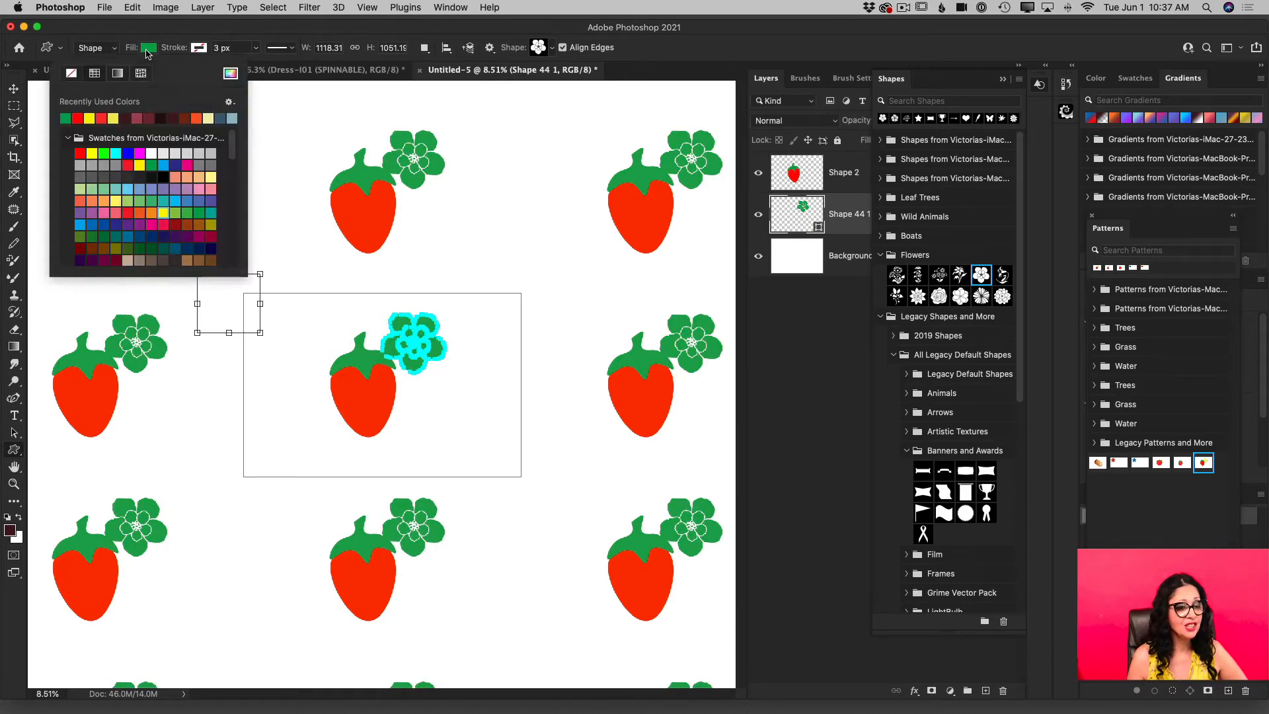
pyautogui.click(91, 117)
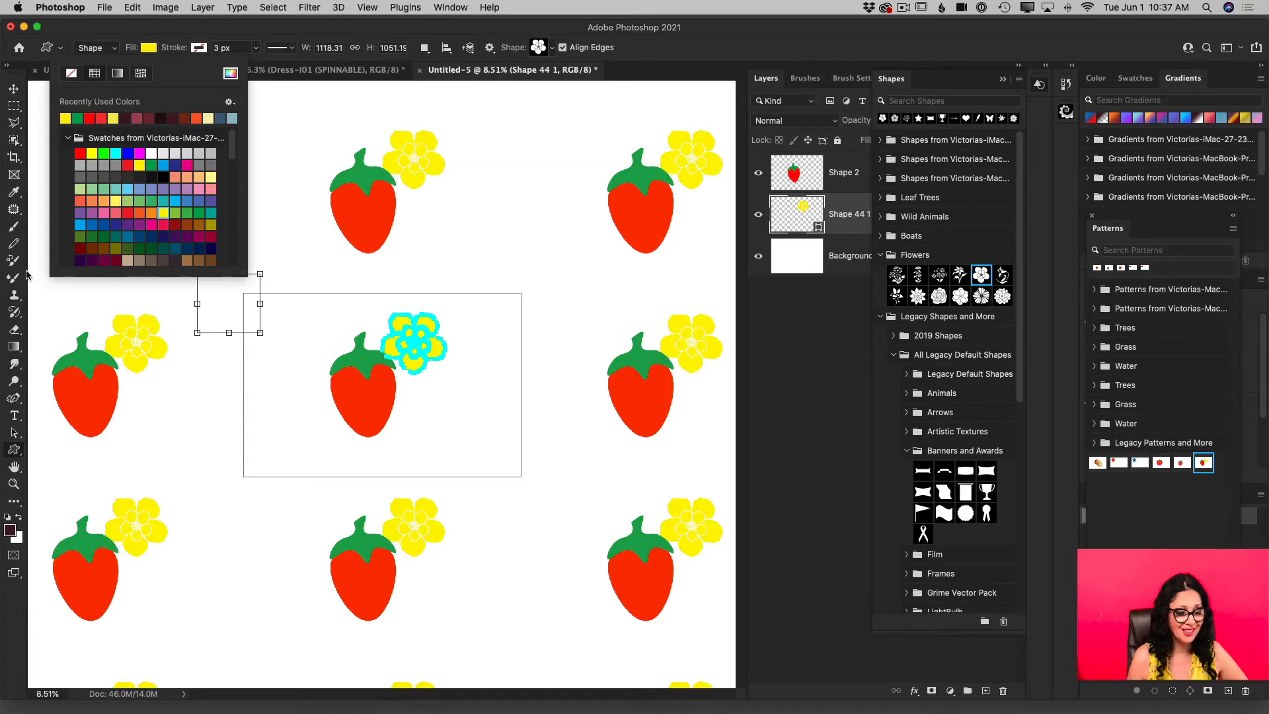
pyautogui.click(14, 88)
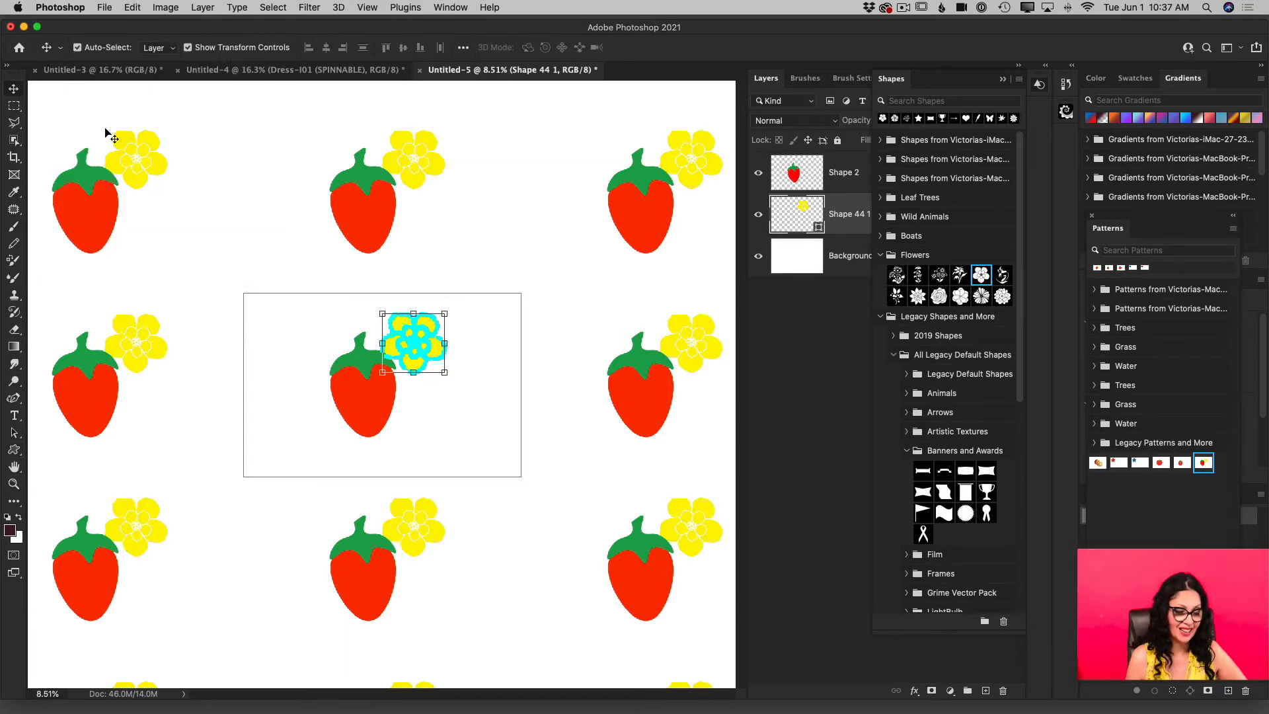
# Select the Background layer, zoom out to about 3.5% to view the repeating strawberries and flowers, and put away the shapes library
pyautogui.click(843, 263)
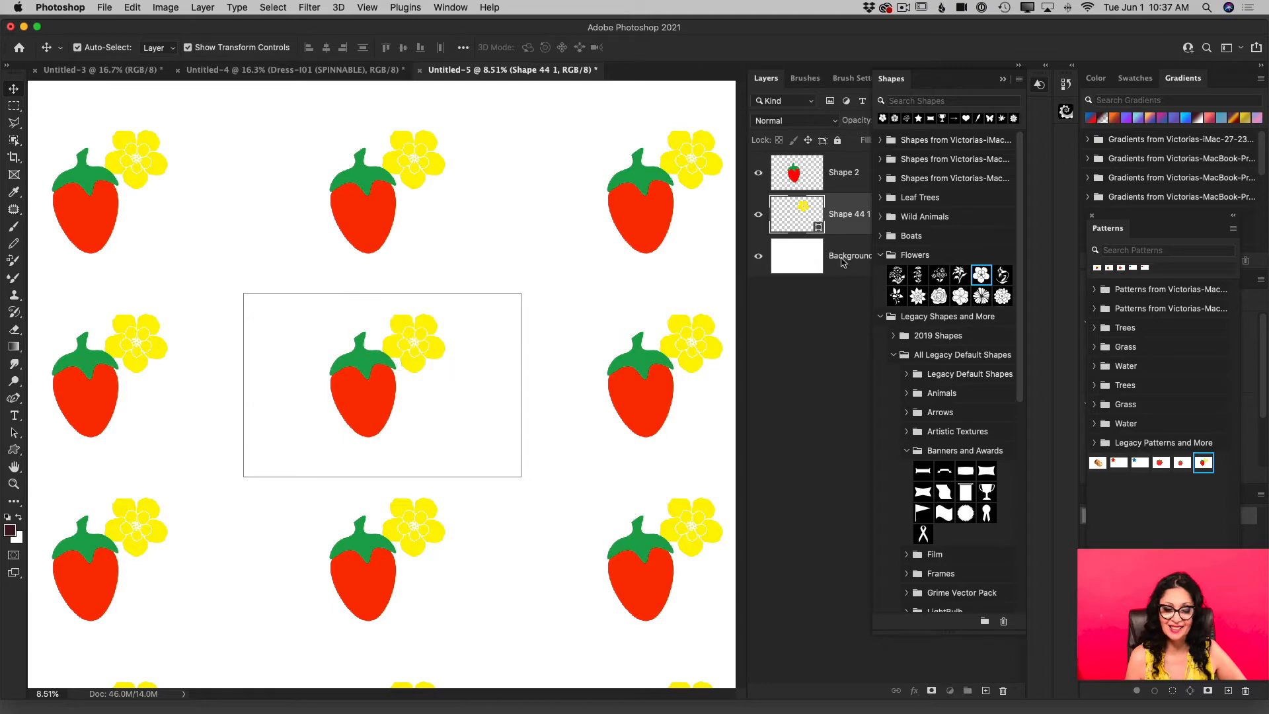
pyautogui.click(13, 484)
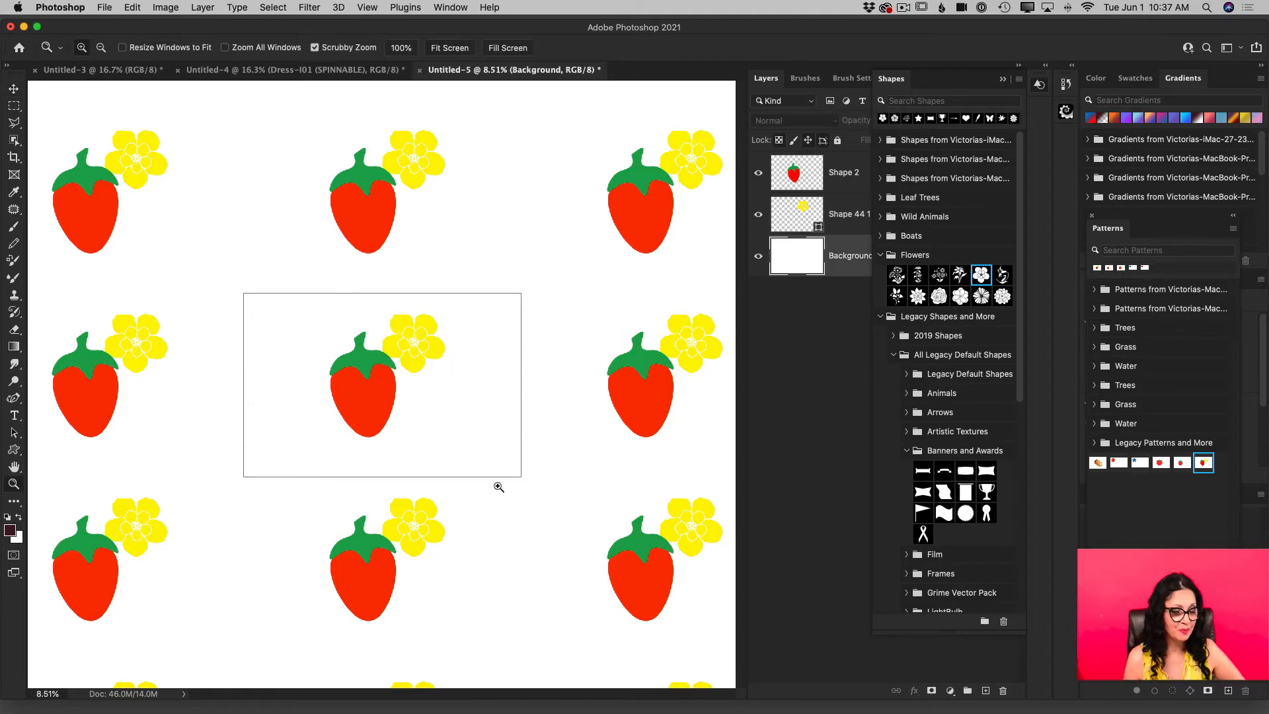
pyautogui.moveTo(498, 486); pyautogui.dragTo(445, 482)
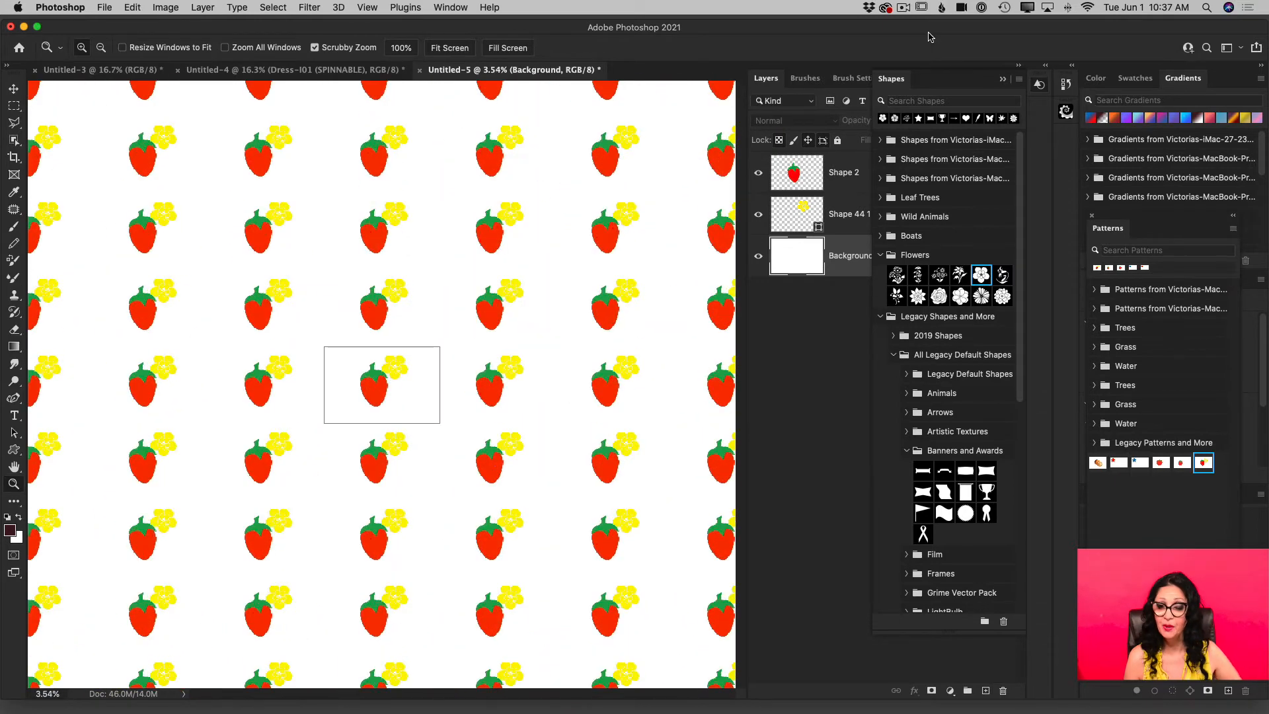
pyautogui.click(1004, 80)
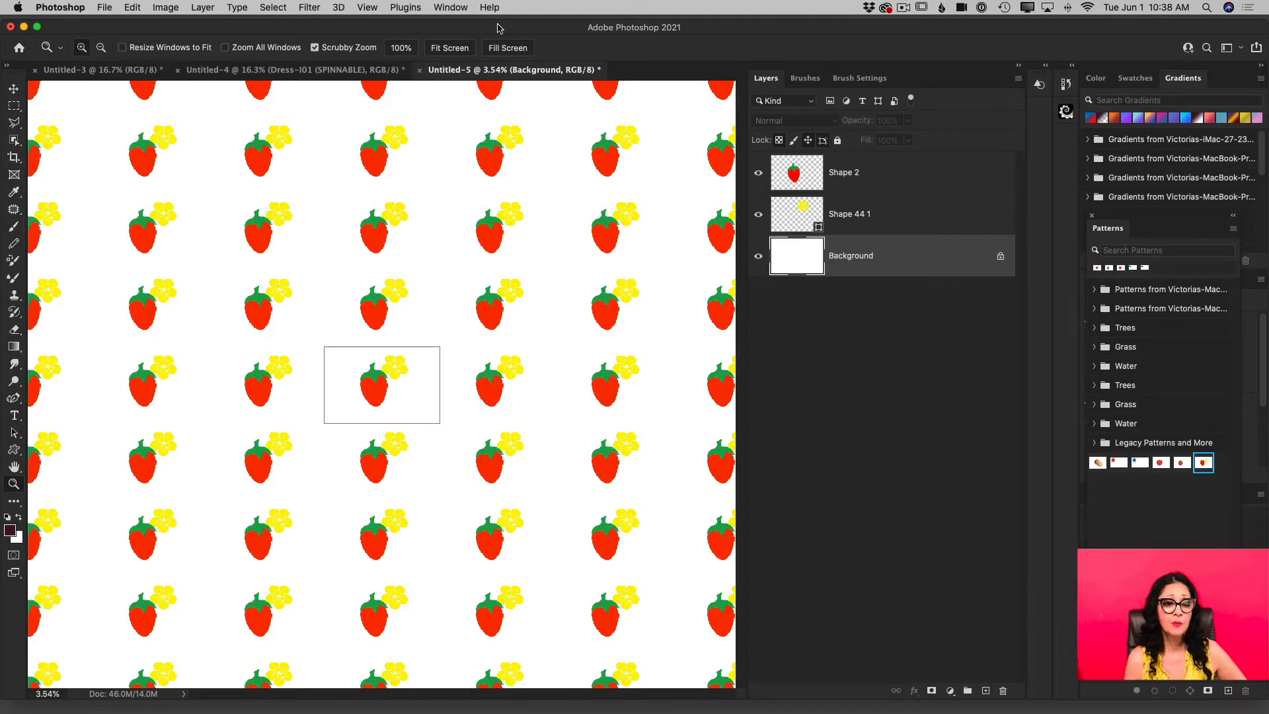
# Save the strawberry and flower tile as a new pattern preset named Summer2021
pyautogui.click(453, 8)
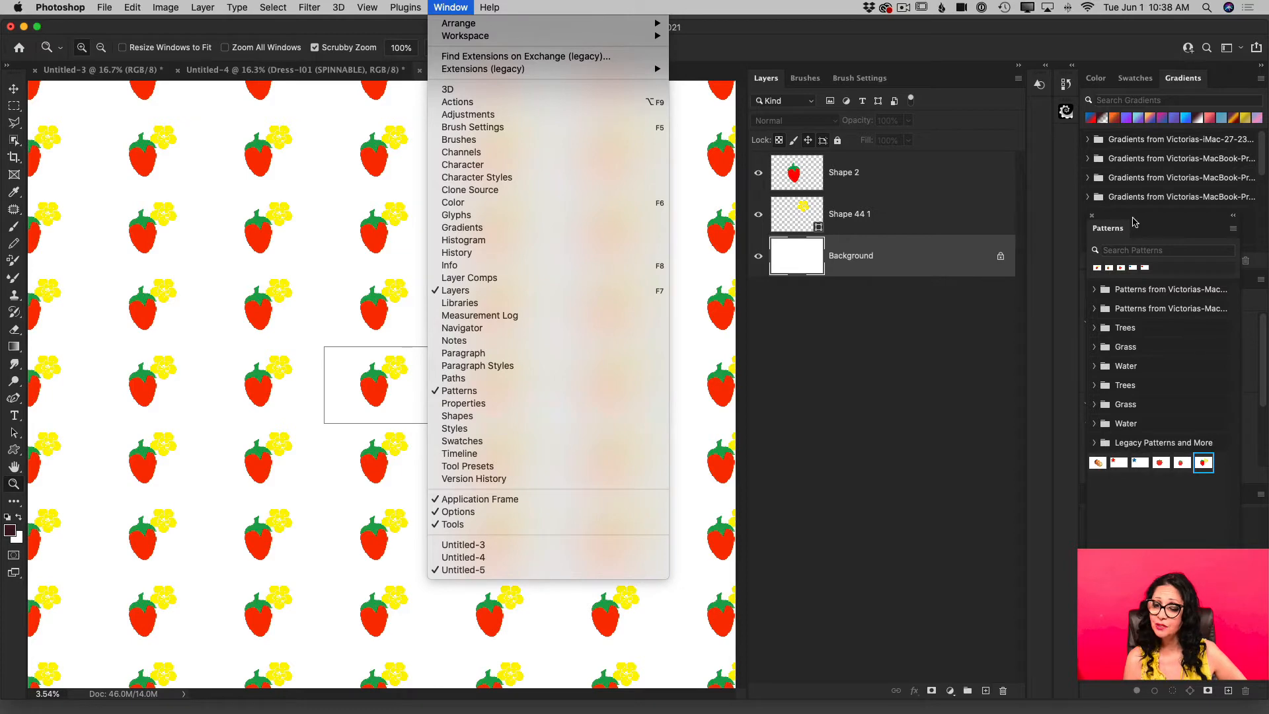
pyautogui.click(964, 227)
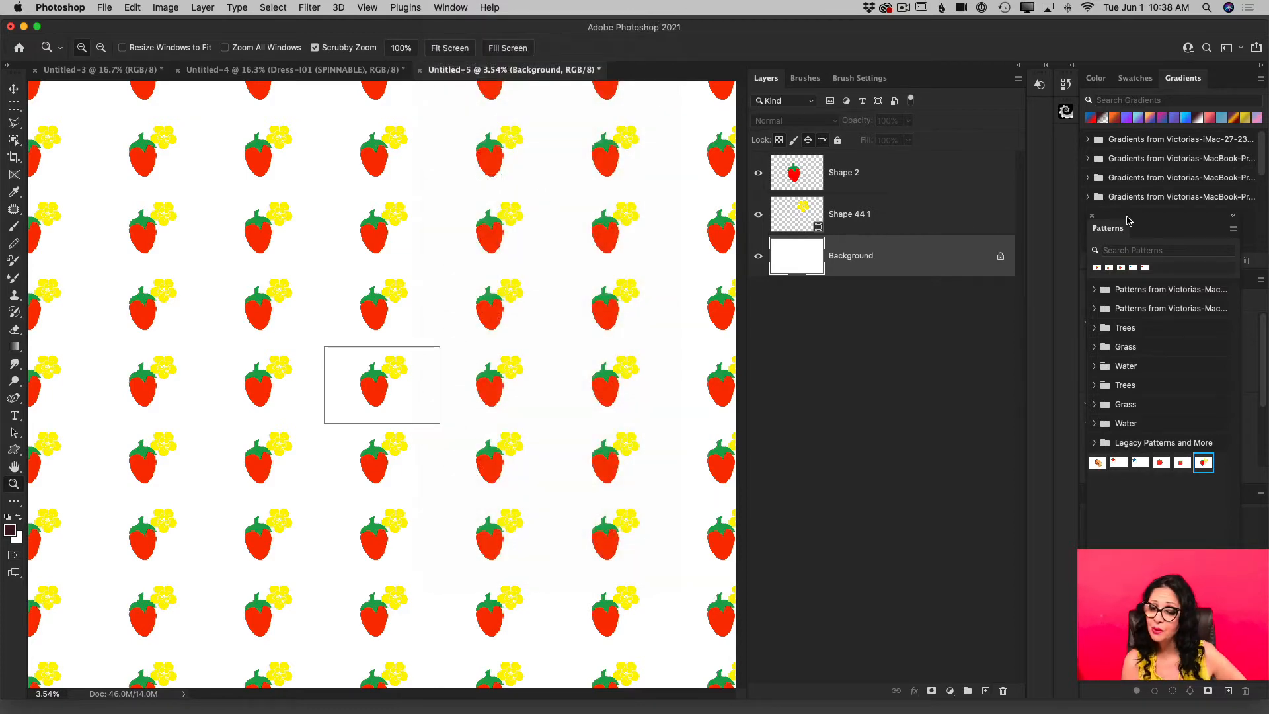
pyautogui.moveTo(1129, 222); pyautogui.dragTo(615, 134)
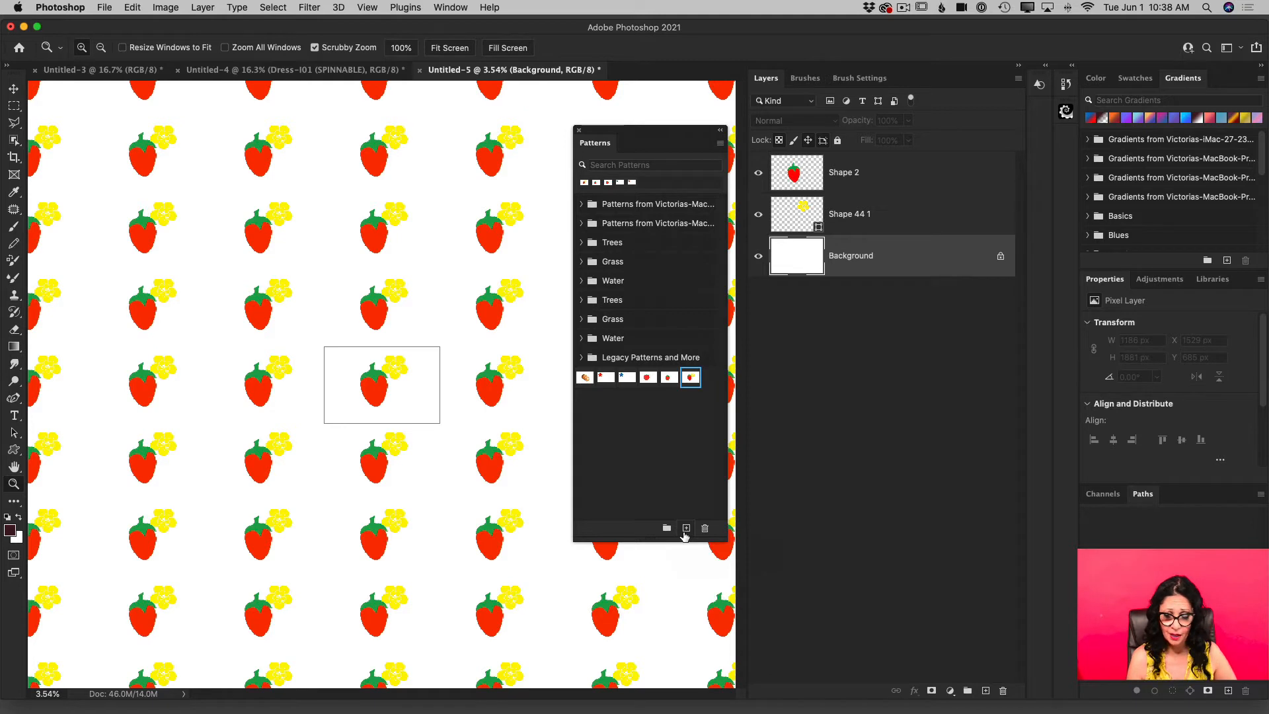
pyautogui.click(685, 530)
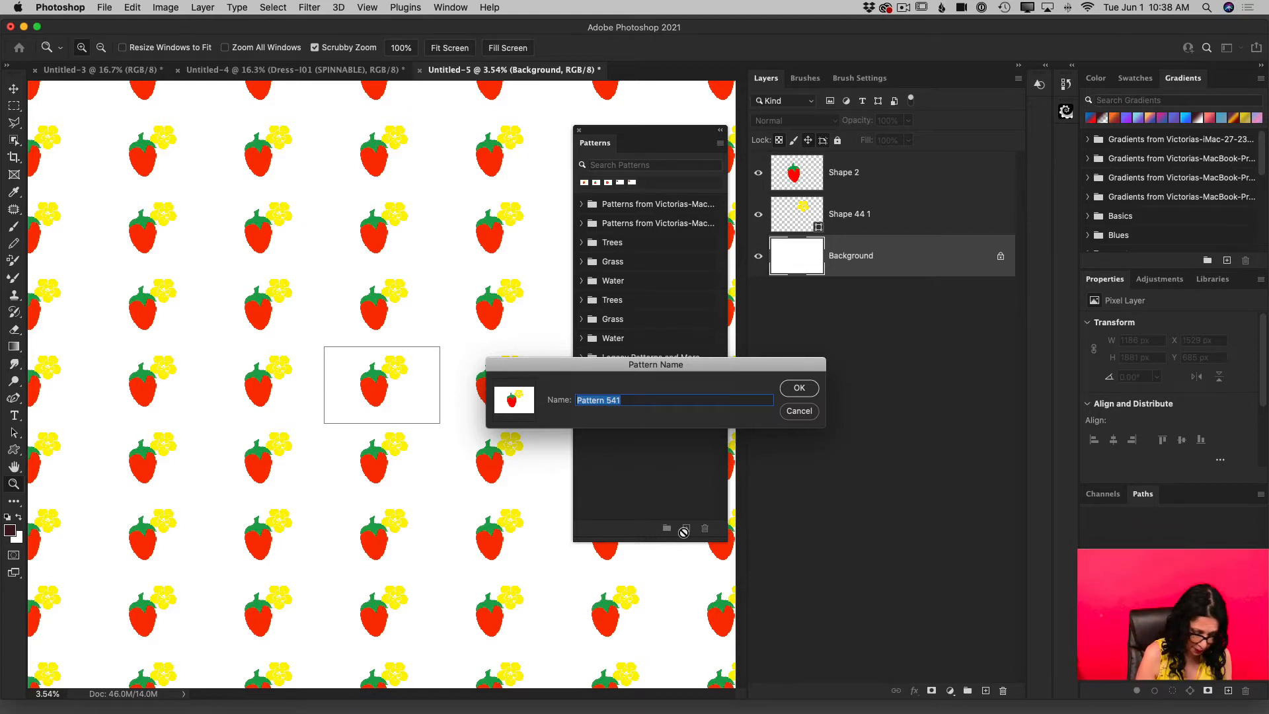
pyautogui.write('Summer2021')
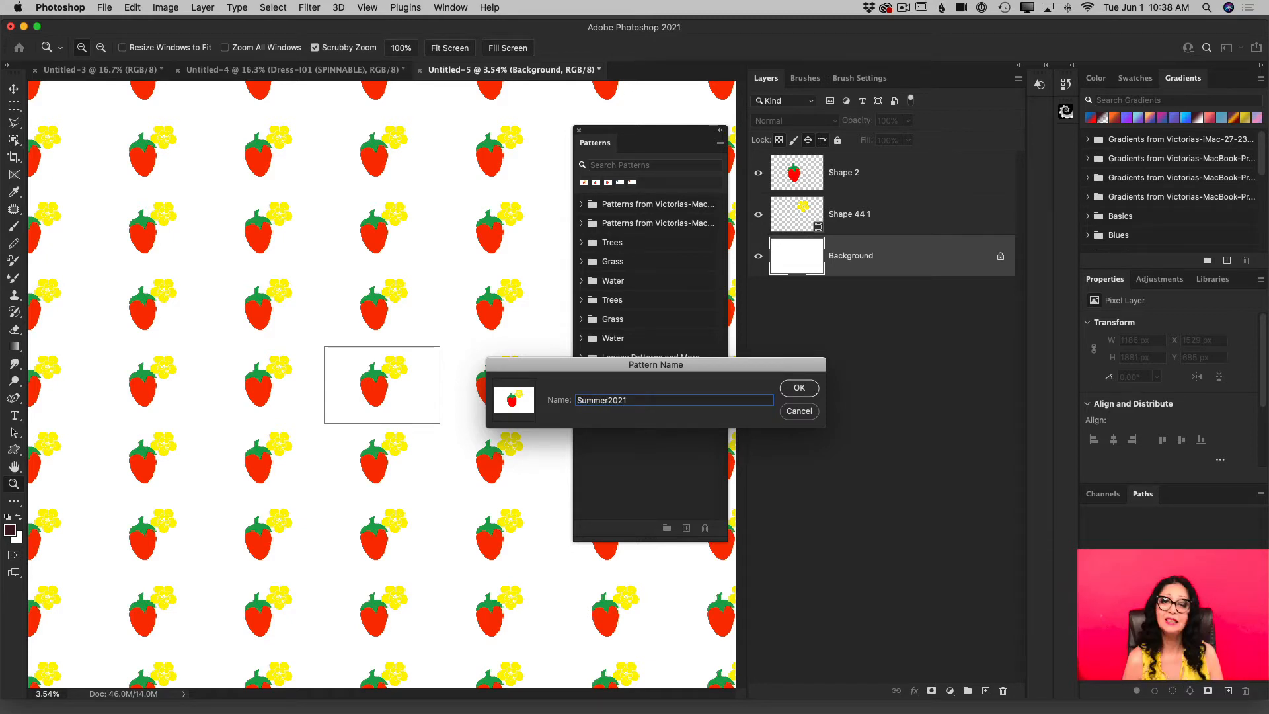
pyautogui.click(802, 388)
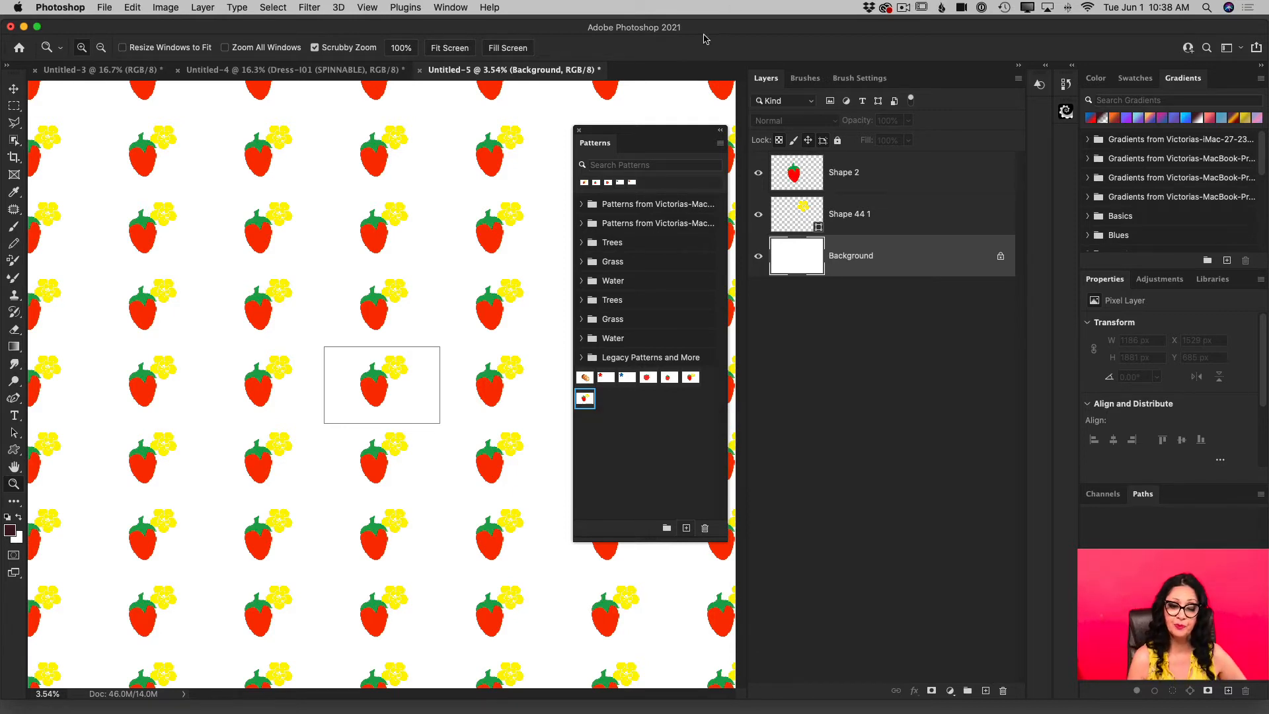
# Switch to the Untitled-4 dress document and apply the Summer2021 pattern as a fill layer clipped to the dress
pyautogui.moveTo(627, 134); pyautogui.dragTo(636, 91)
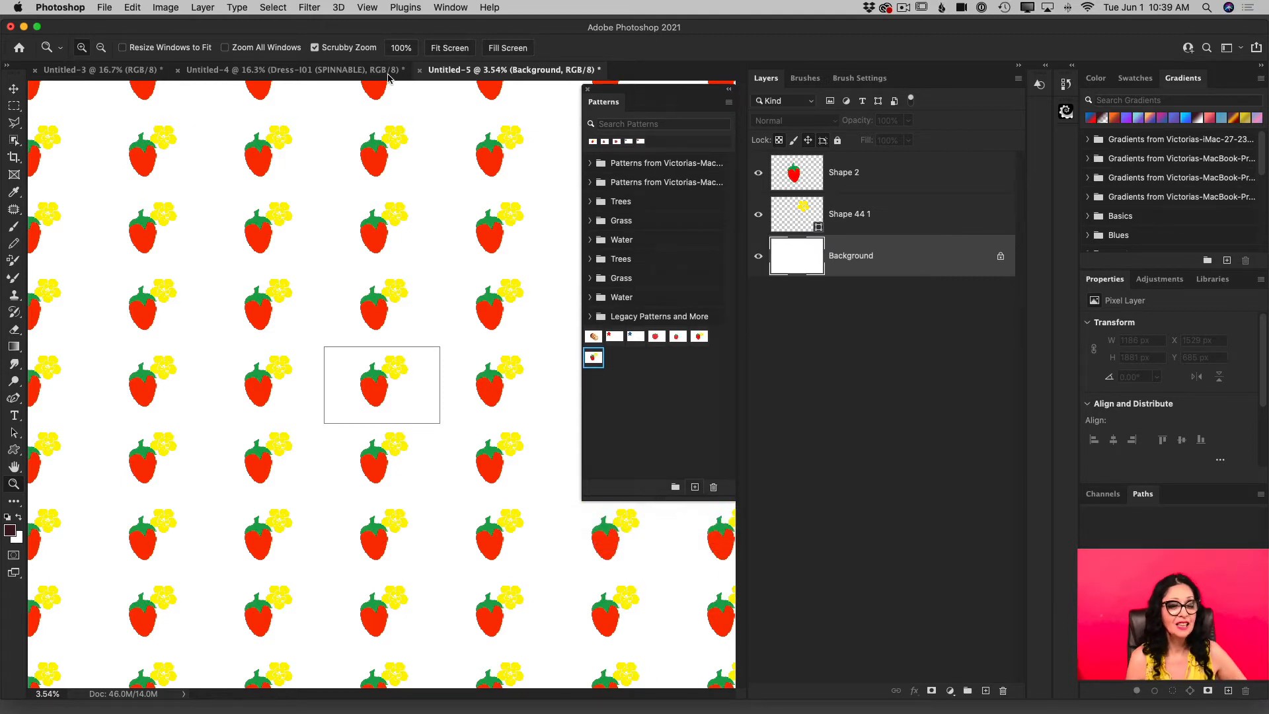
pyautogui.click(349, 71)
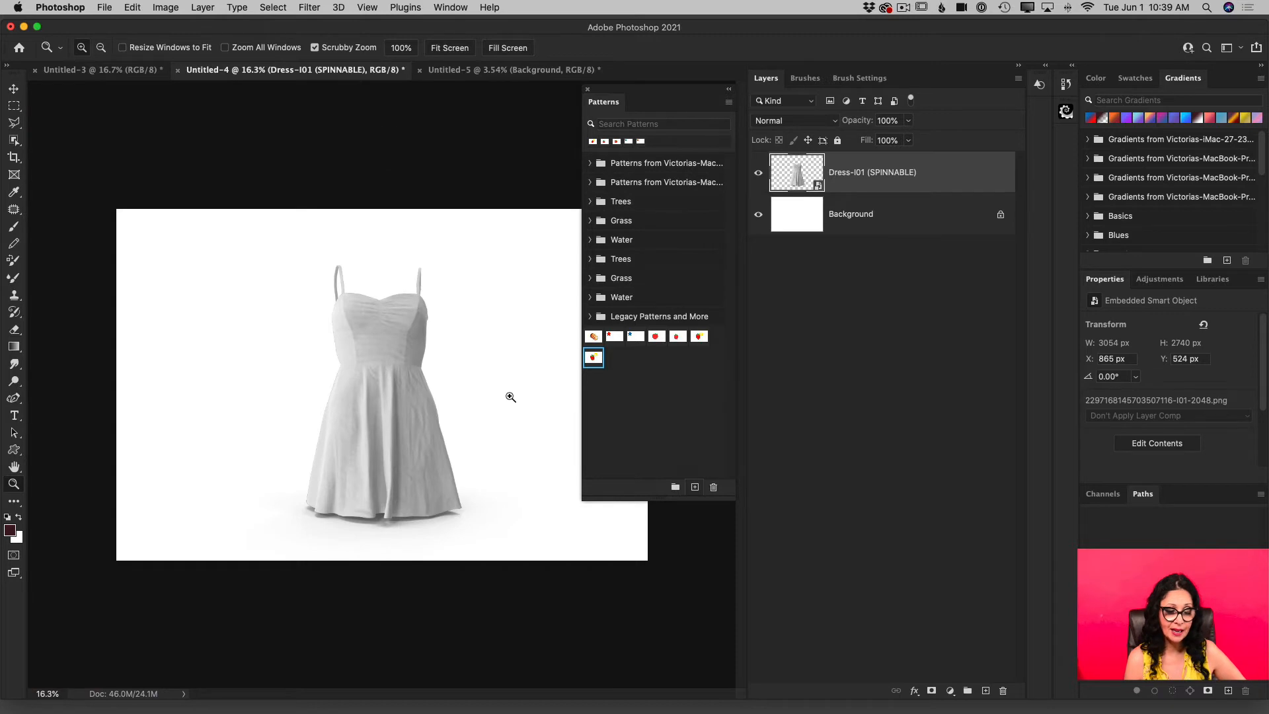
pyautogui.moveTo(509, 396); pyautogui.dragTo(527, 405)
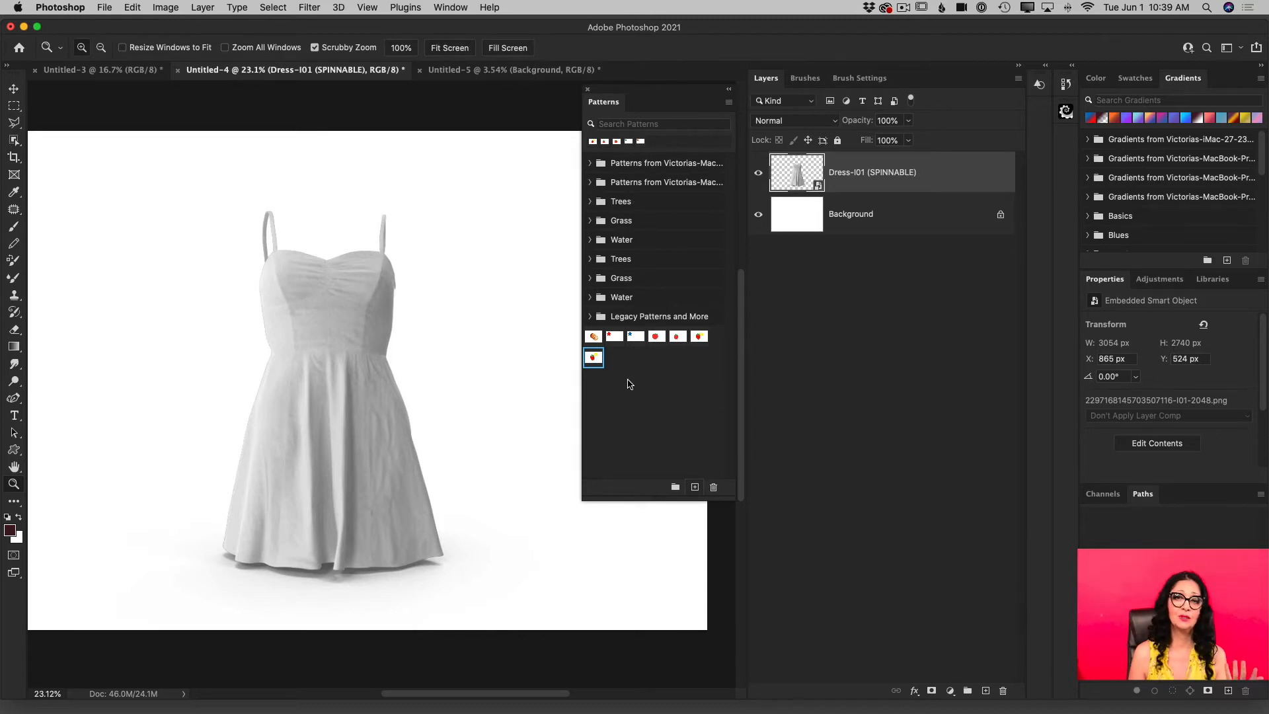
pyautogui.click(594, 359)
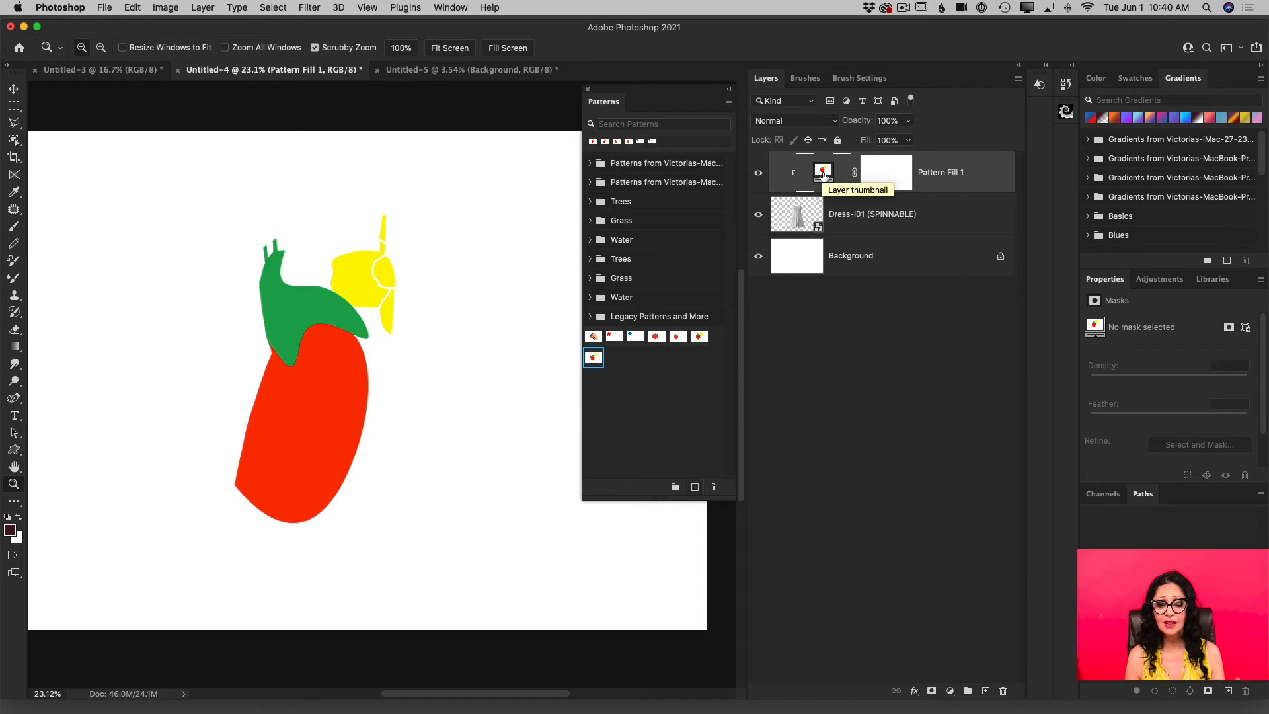
# Set the dress's pattern fill to 5% scale and an angle of -34.51°
pyautogui.doubleClick(823, 172)
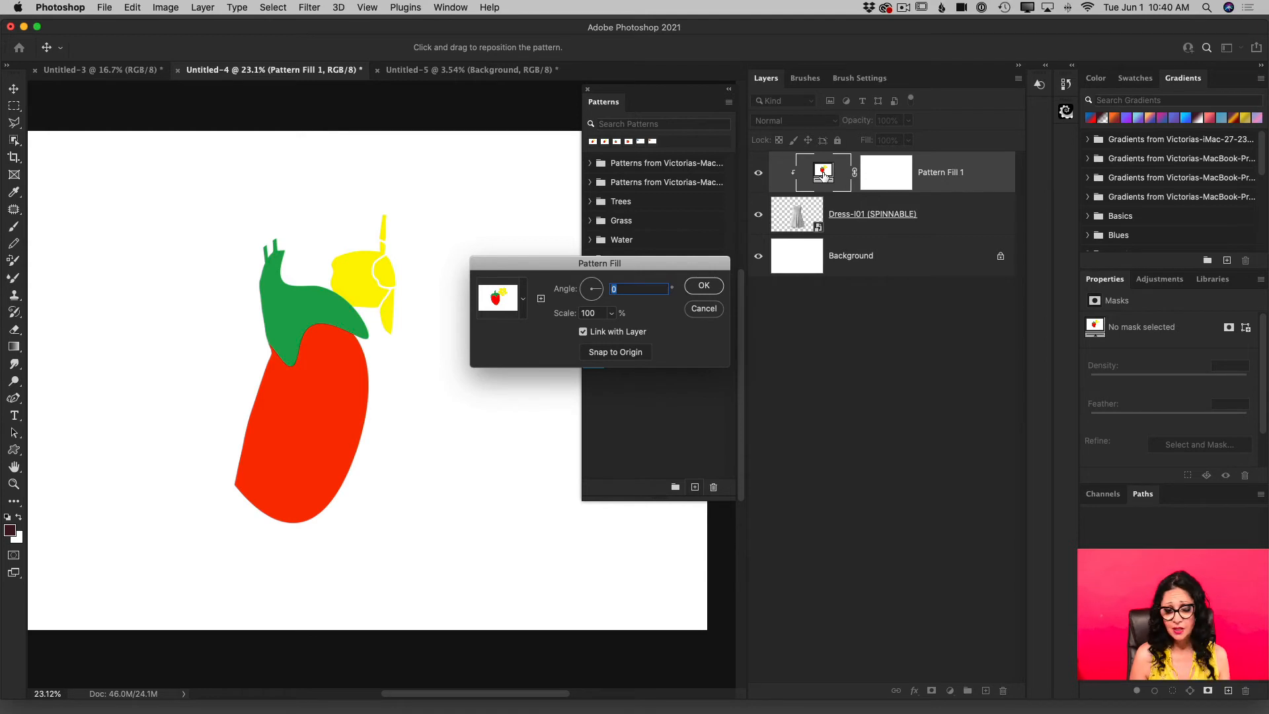
pyautogui.doubleClick(596, 312)
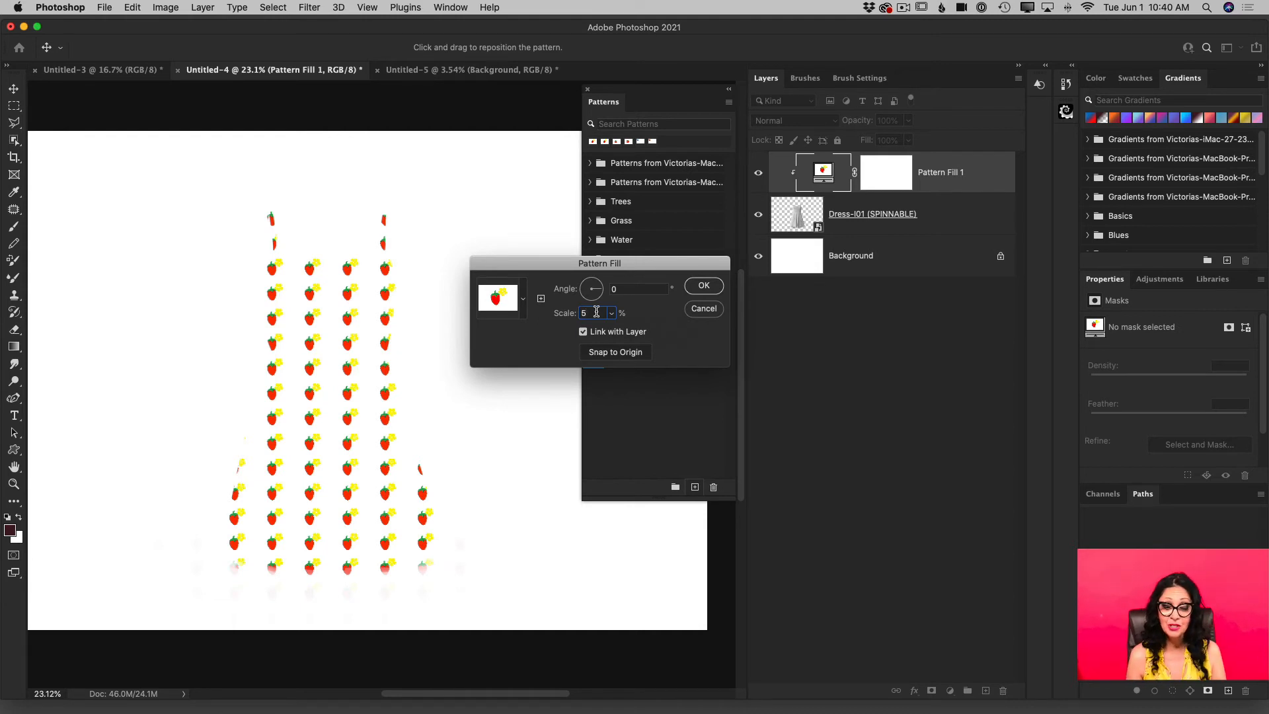
pyautogui.moveTo(605, 291); pyautogui.dragTo(600, 296)
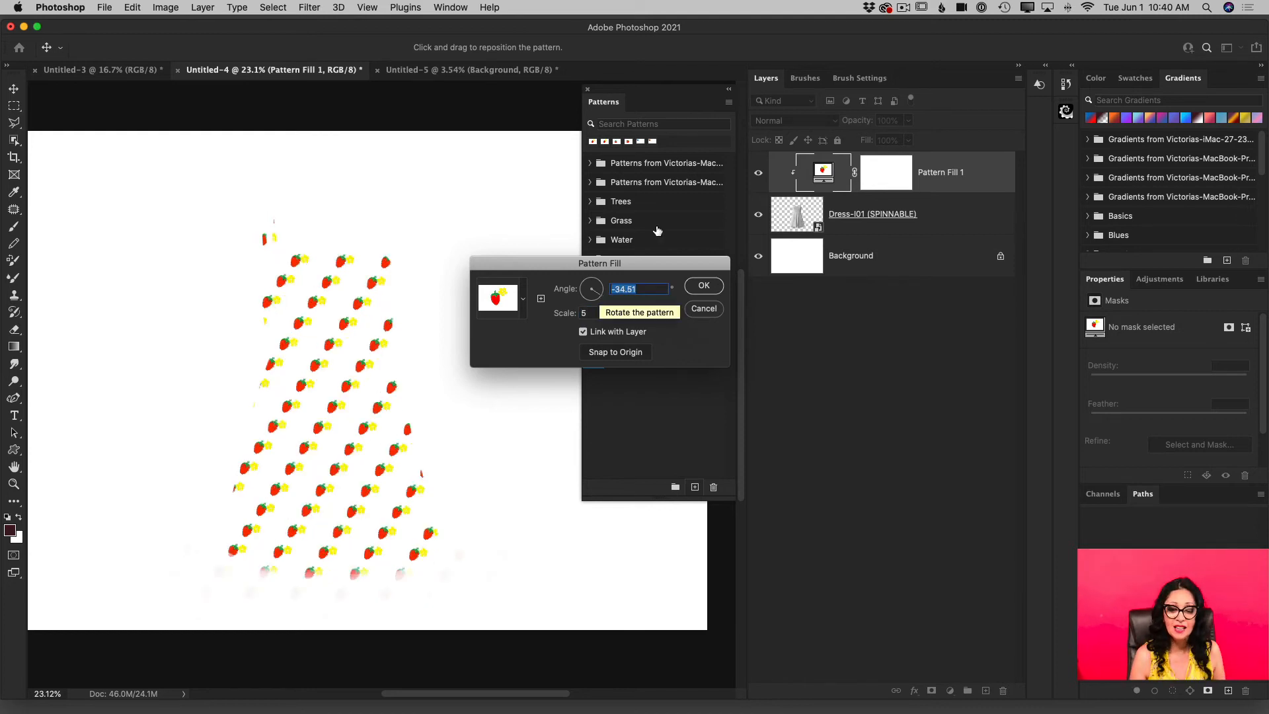
pyautogui.click(715, 289)
pyautogui.press('z')
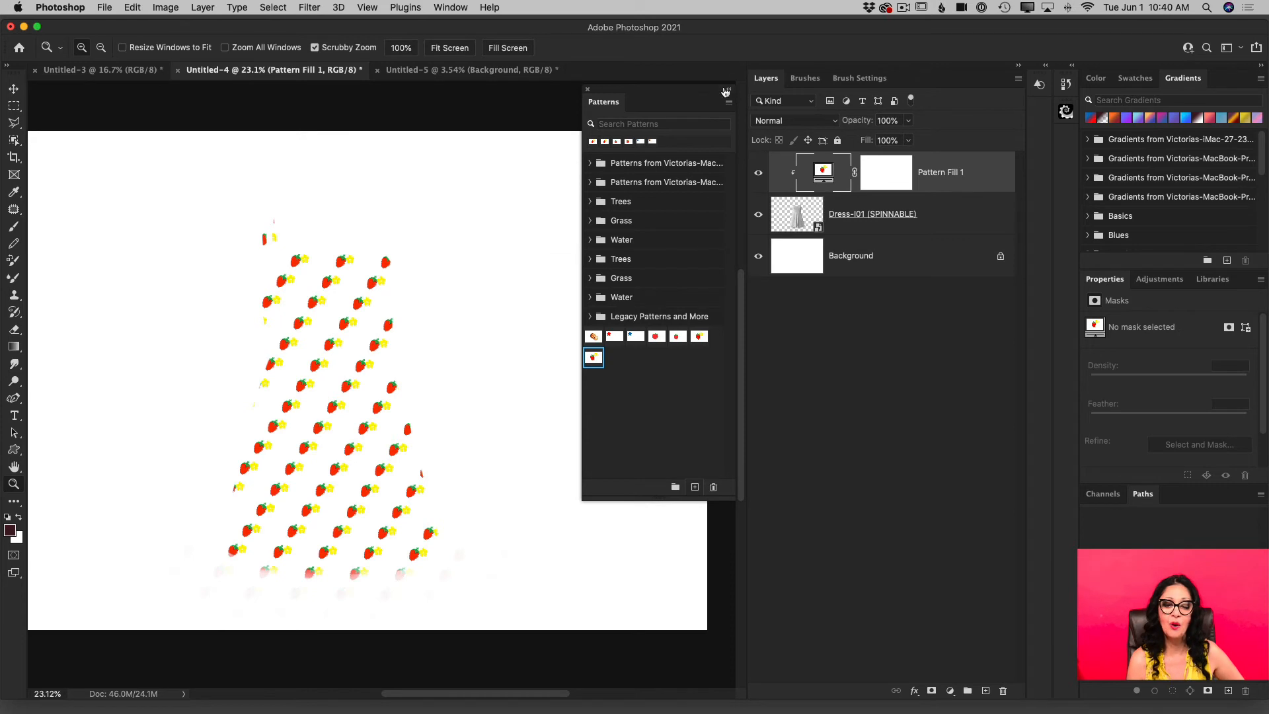
# Close the pattern library and set the pattern fill layer's blend mode to Multiply so the dress's folds show through
pyautogui.click(589, 91)
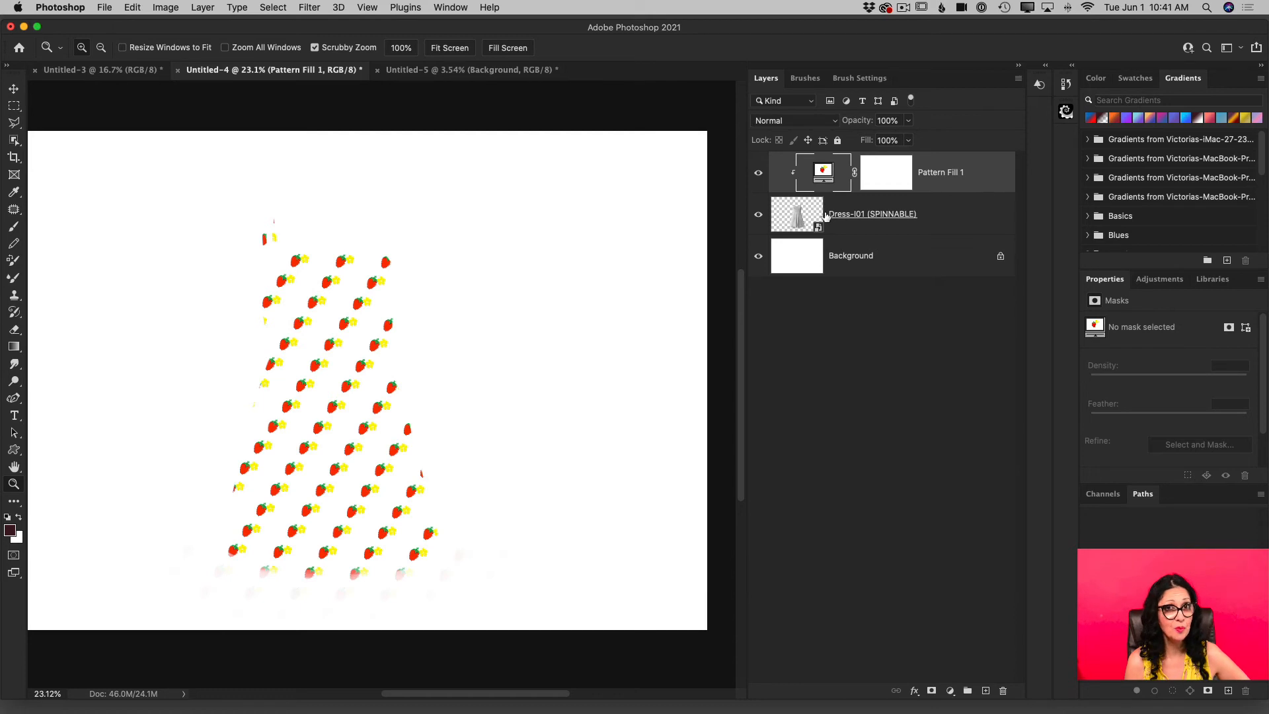
pyautogui.click(782, 122)
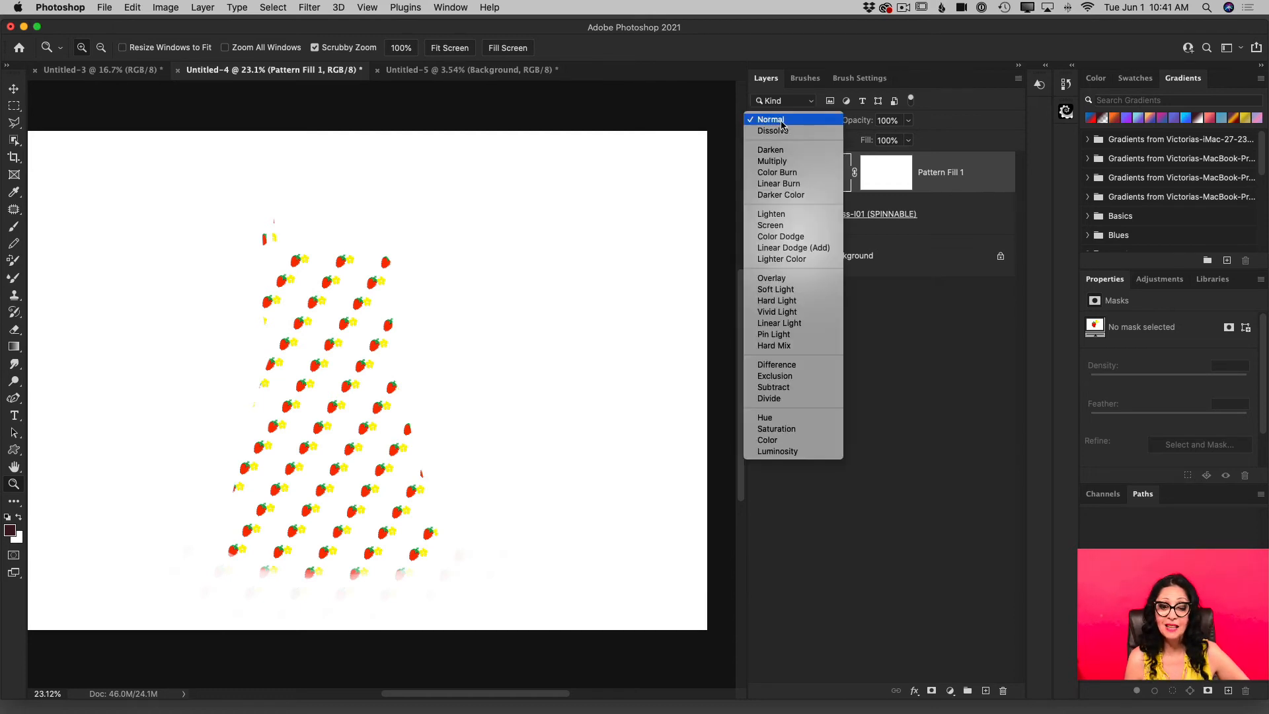
pyautogui.click(782, 162)
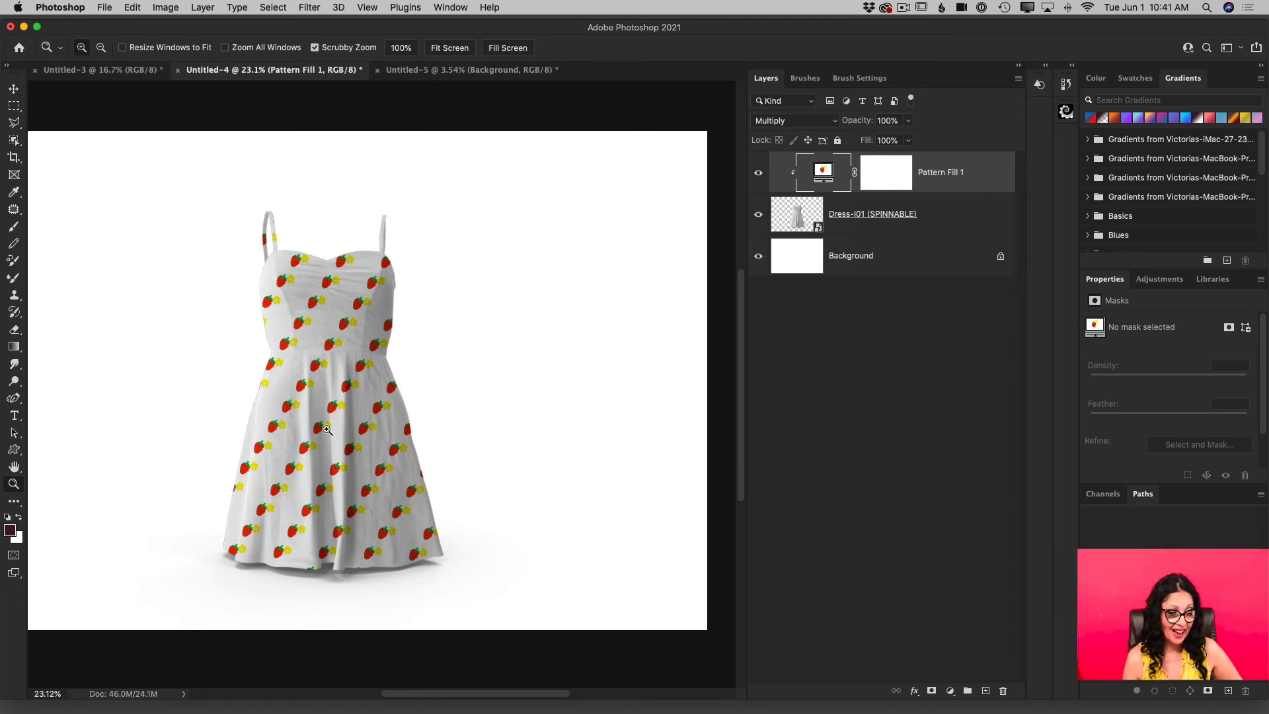
pyautogui.moveTo(328, 429); pyautogui.dragTo(370, 450)
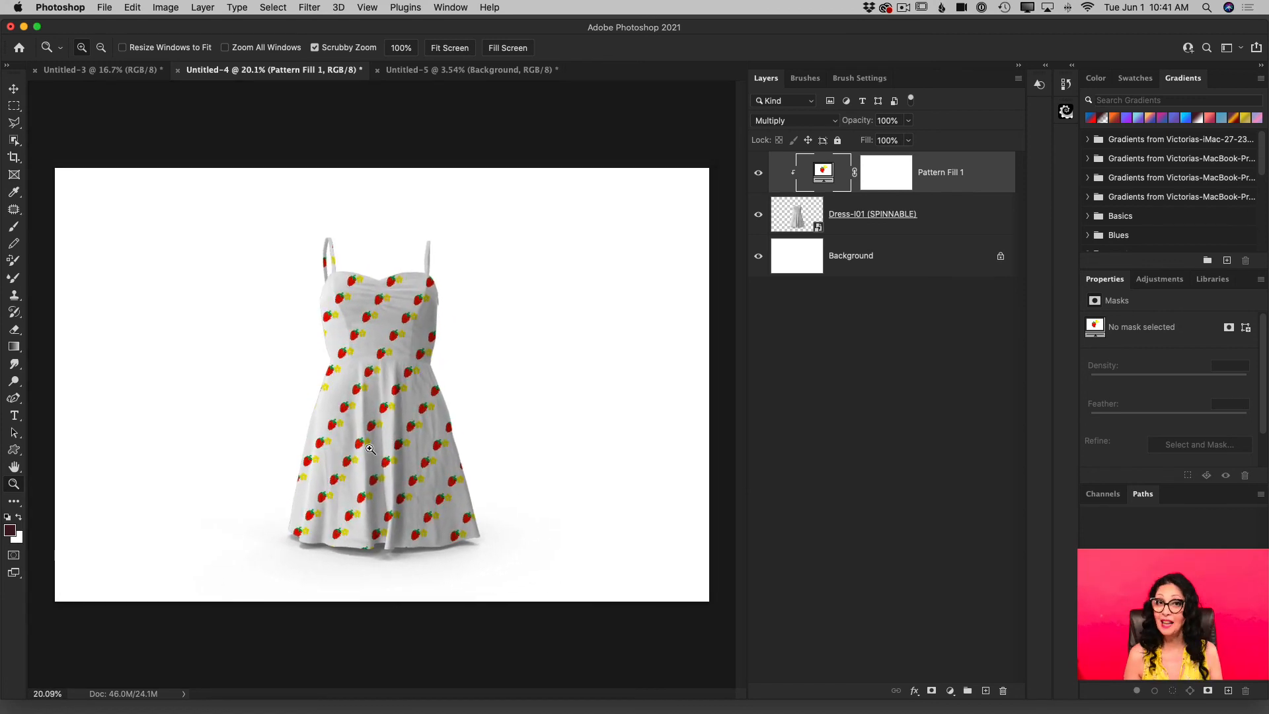